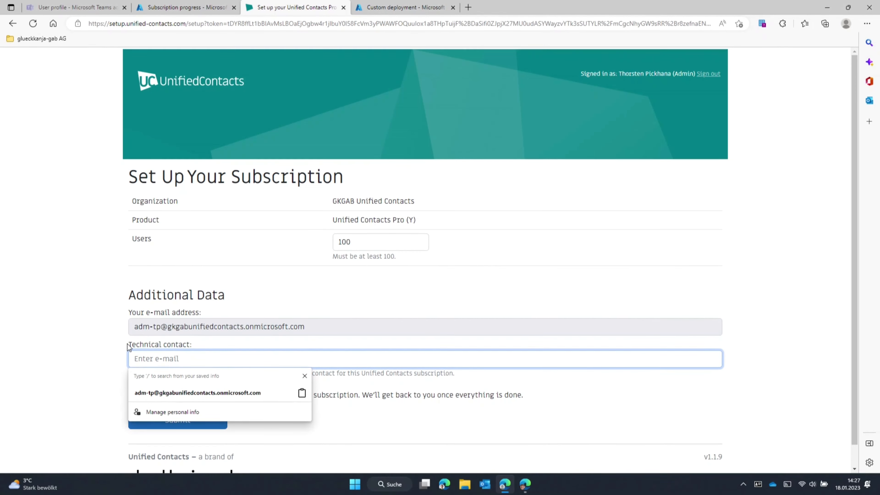
# Step: Fill in the technical contact's e-mail address and submit the Unified Contacts Pro subscription setup
pyautogui.hotkey('ctrl', 'v')
pyautogui.click(92, 337)
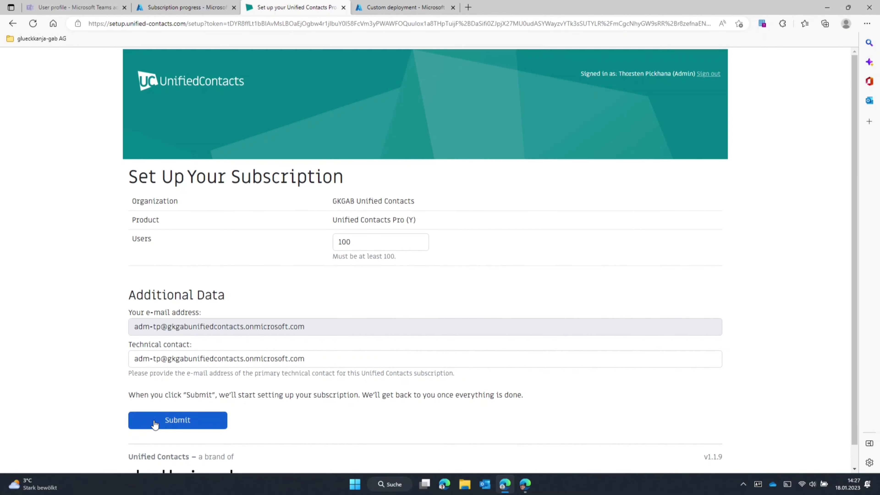
pyautogui.scroll(-1, 114, 404)
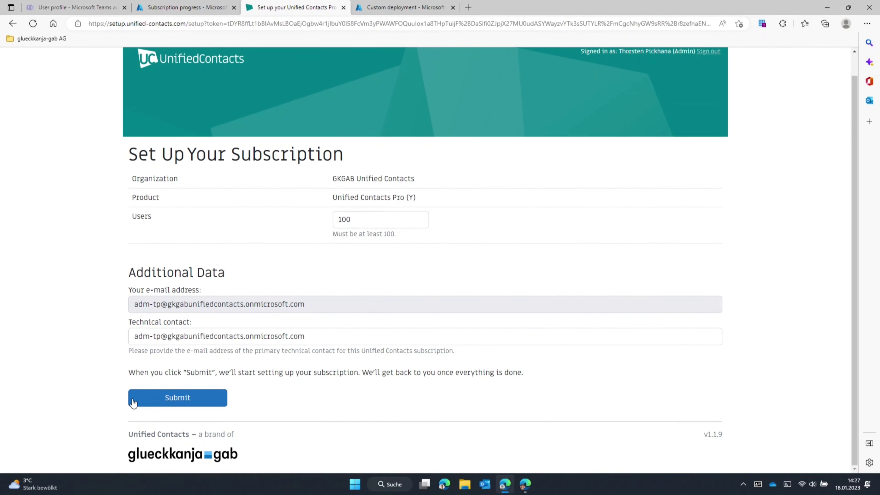
pyautogui.click(176, 402)
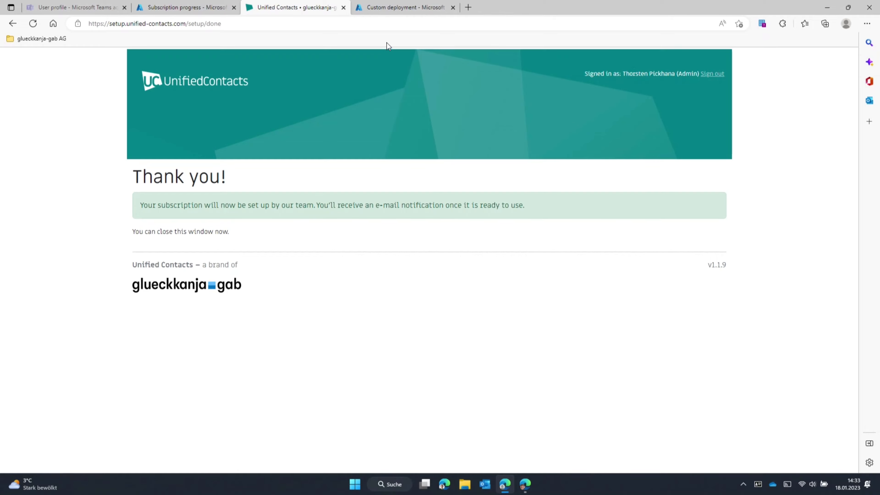
# Step: Return to the Azure custom deployment form and choose rg-unified_Contacts as its resource group
pyautogui.click(401, 9)
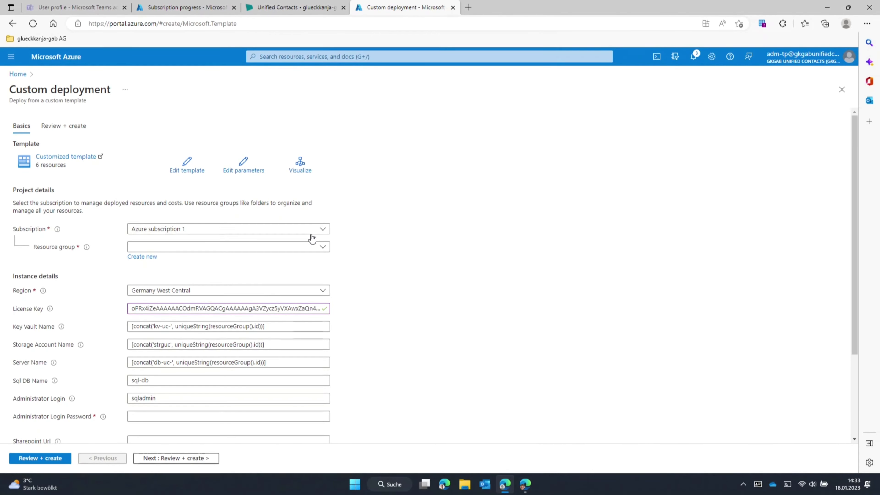
pyautogui.click(316, 246)
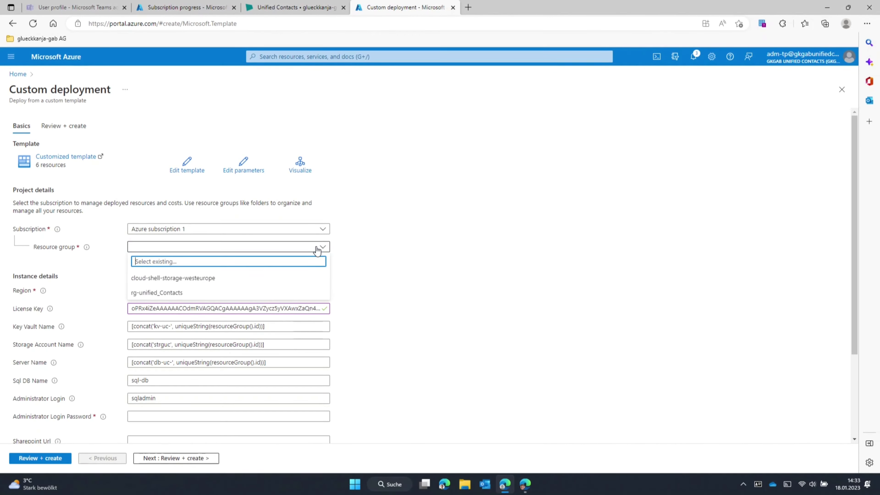
pyautogui.click(241, 297)
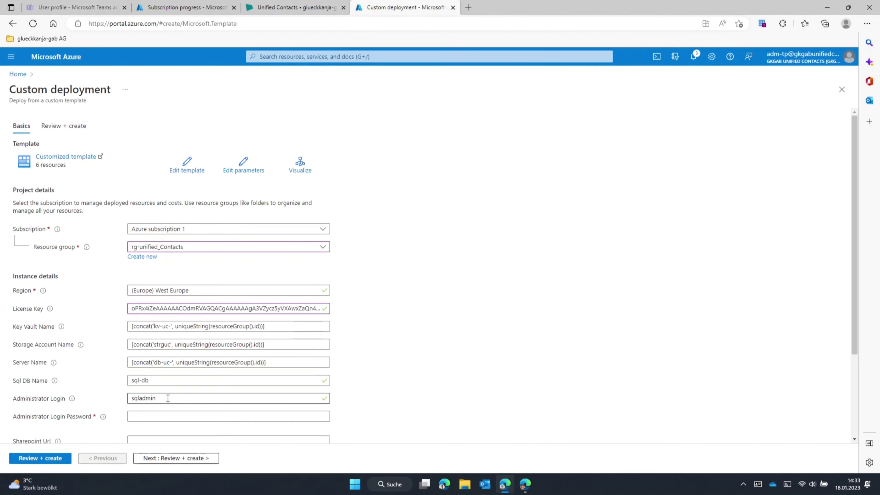
# Step: Enter the administrator login password for the SQL server in the deployment's instance details
pyautogui.click(165, 417)
pyautogui.write('P')
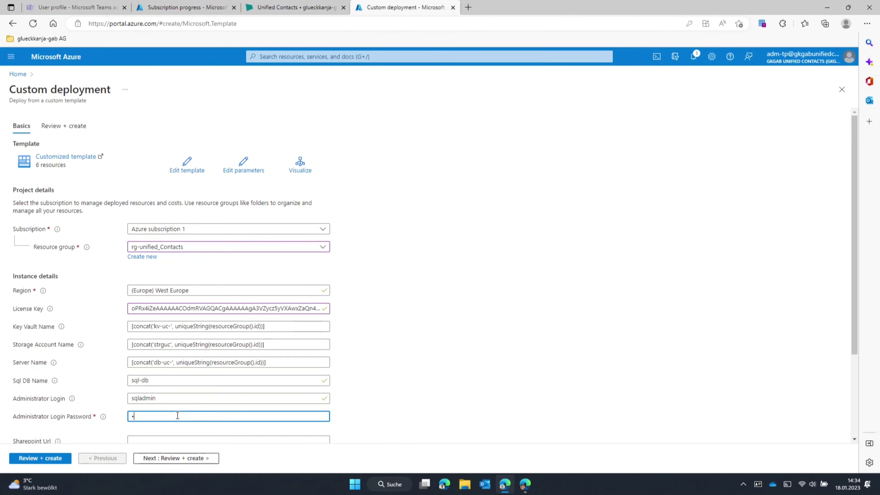
pyautogui.write('•••')
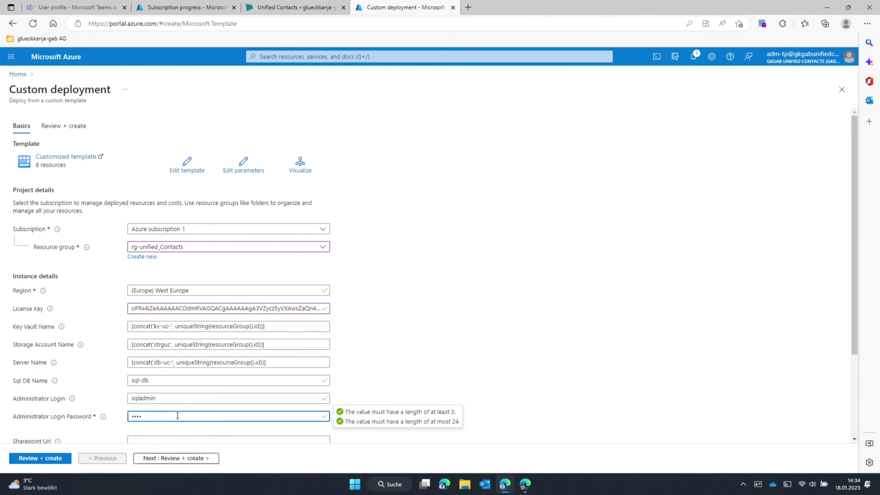
pyautogui.press('BackSpace')
pyautogui.press('BackSpace')
pyautogui.press('BackSpace')
pyautogui.press('BackSpace')
pyautogui.write('••••••••••••')
# Step: Copy the host name gkgabunifiedcontacts.sharepoint.com from the open SharePoint site's address and paste it as the deployment's Sharepoint Url
pyautogui.scroll(-3, 452, 292)
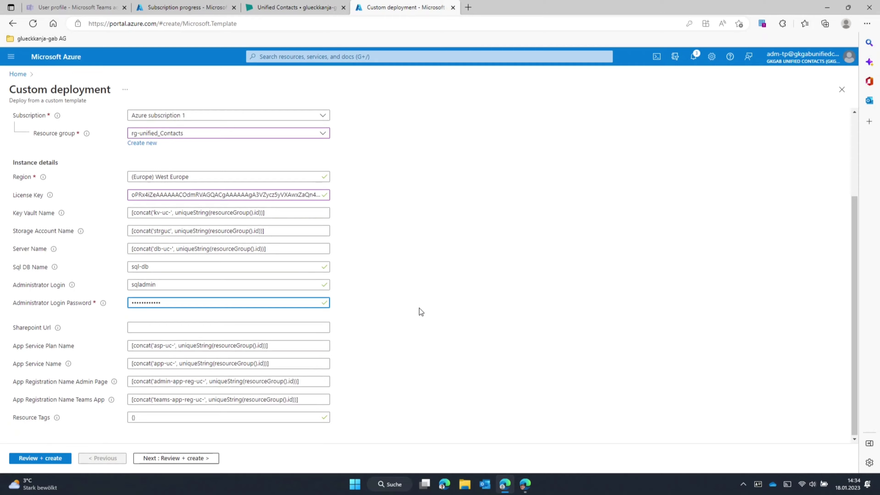
pyautogui.click(257, 325)
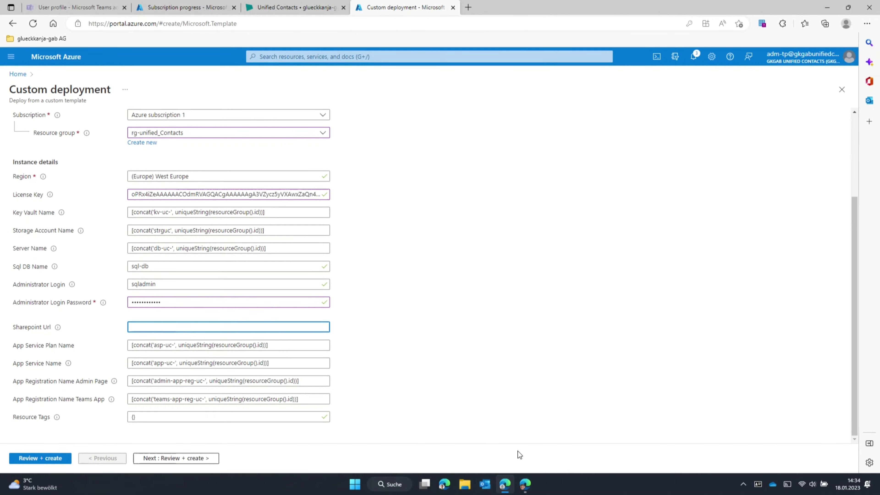
pyautogui.moveTo(523, 483)
pyautogui.click(531, 447)
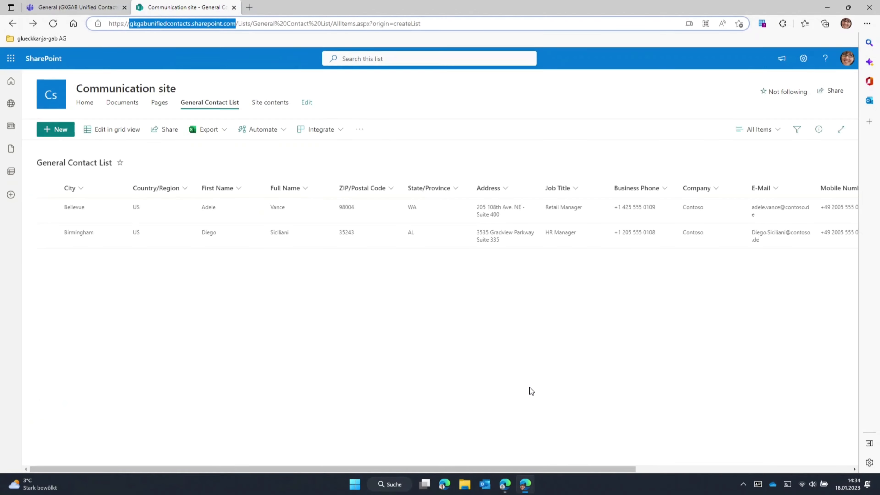
pyautogui.rightClick(191, 25)
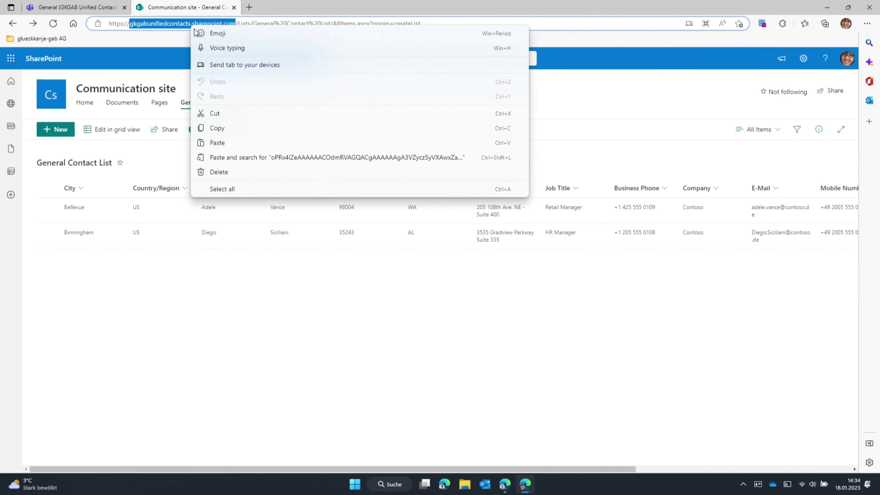
pyautogui.click(216, 127)
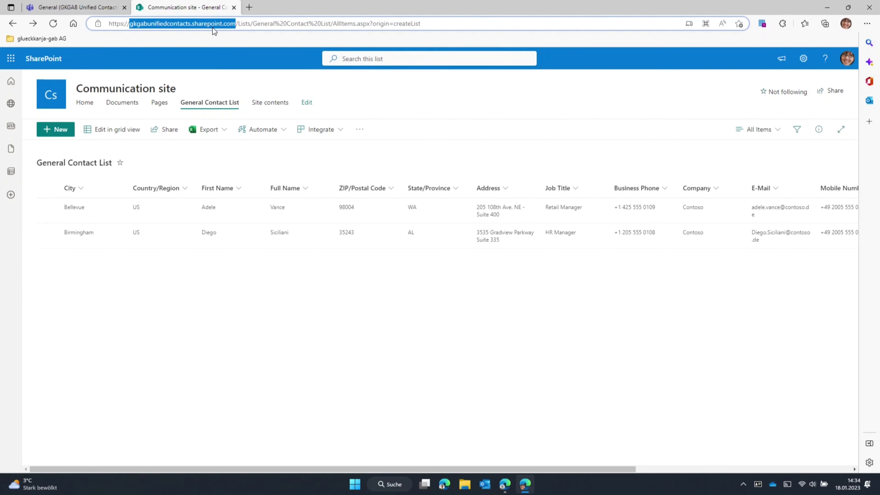
pyautogui.click(826, 8)
pyautogui.hotkey('ctrl', 'v')
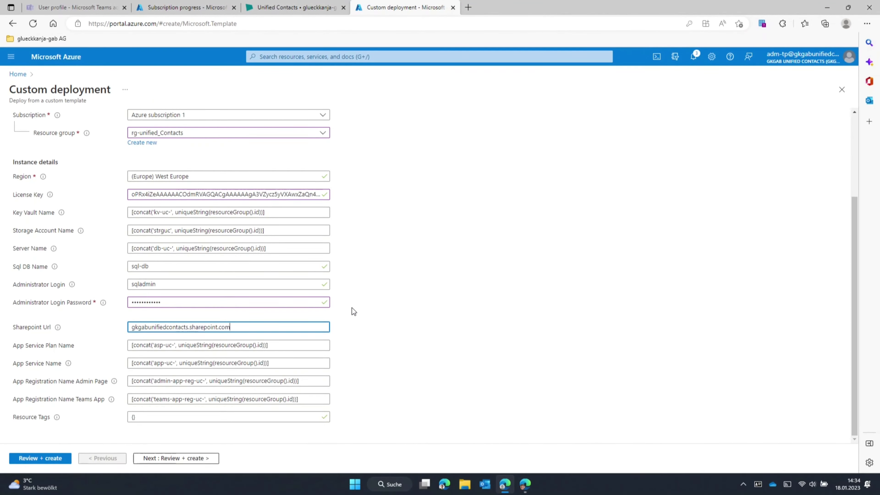
# Step: Review the custom deployment's settings, create the deployment, and dismiss the browser's offer to save the password
pyautogui.click(51, 460)
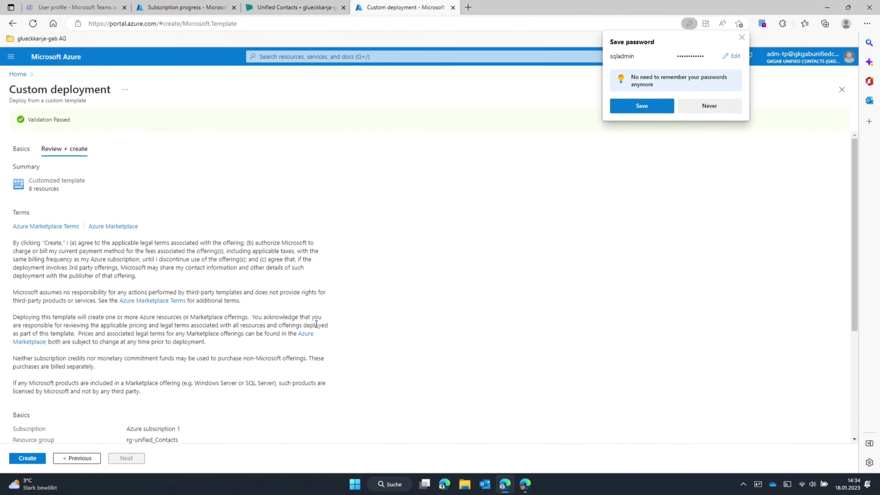
pyautogui.scroll(-5, 316, 324)
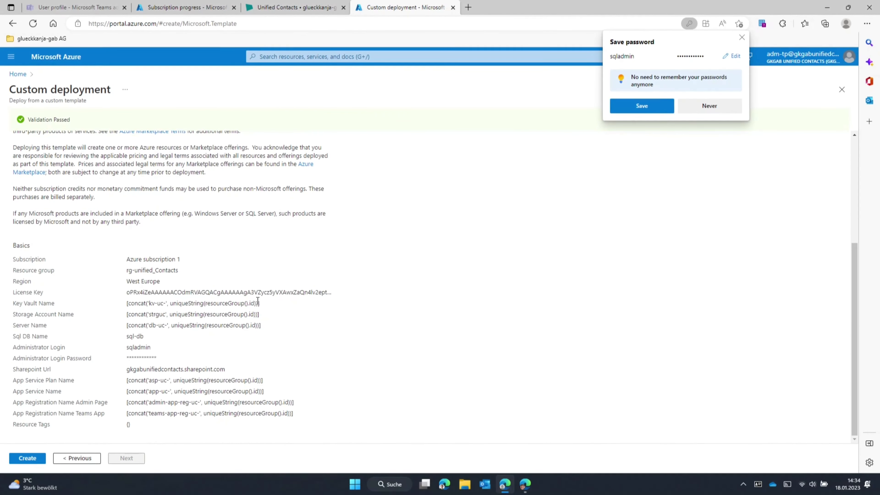
pyautogui.click(35, 461)
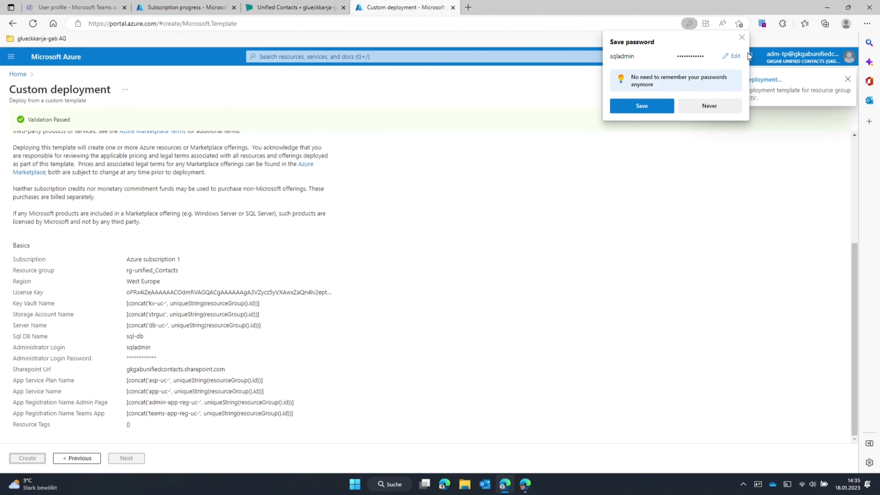
pyautogui.click(742, 38)
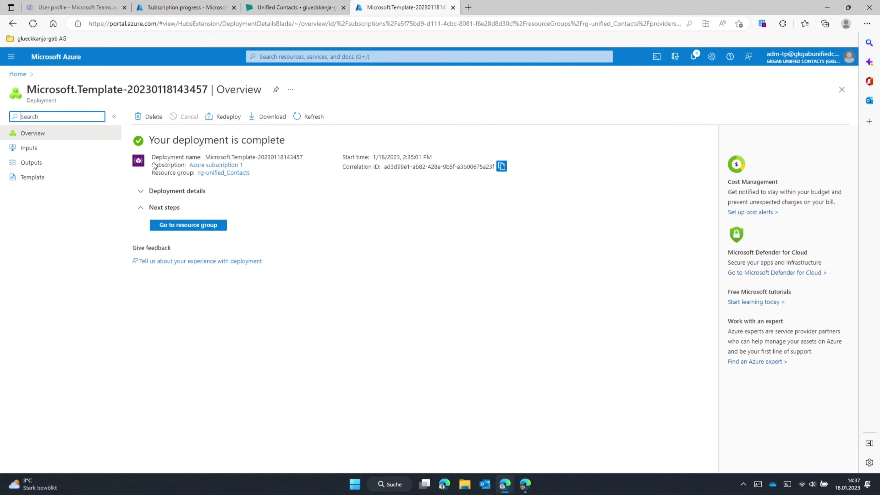
# Step: Open the App Service app-uc-pzdc34fm2o2mm in the deployment's resource group and browse to its website
pyautogui.click(150, 192)
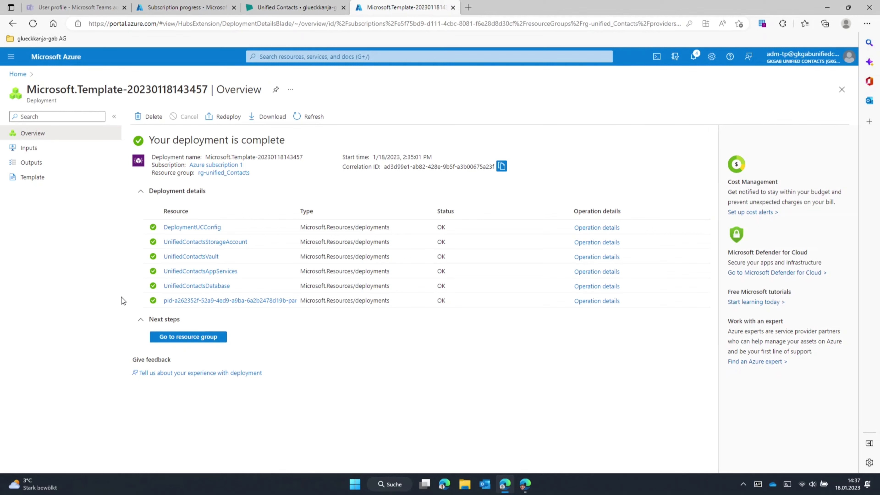
pyautogui.click(199, 273)
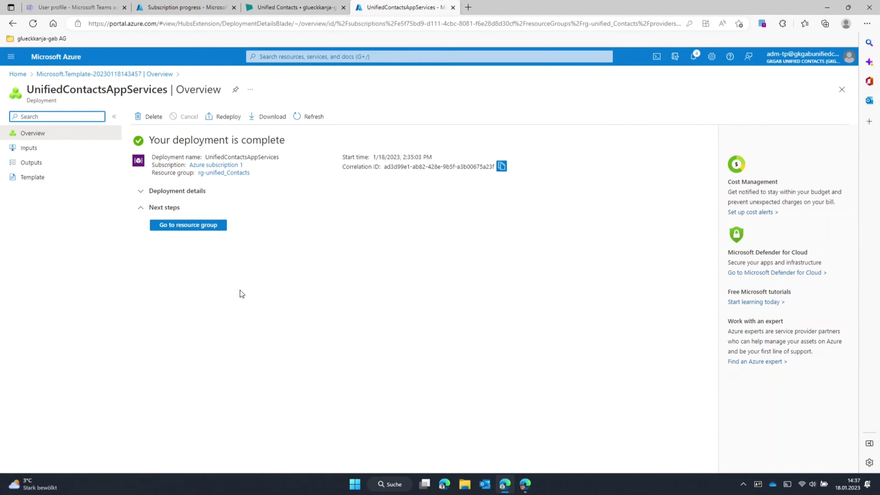
pyautogui.click(199, 227)
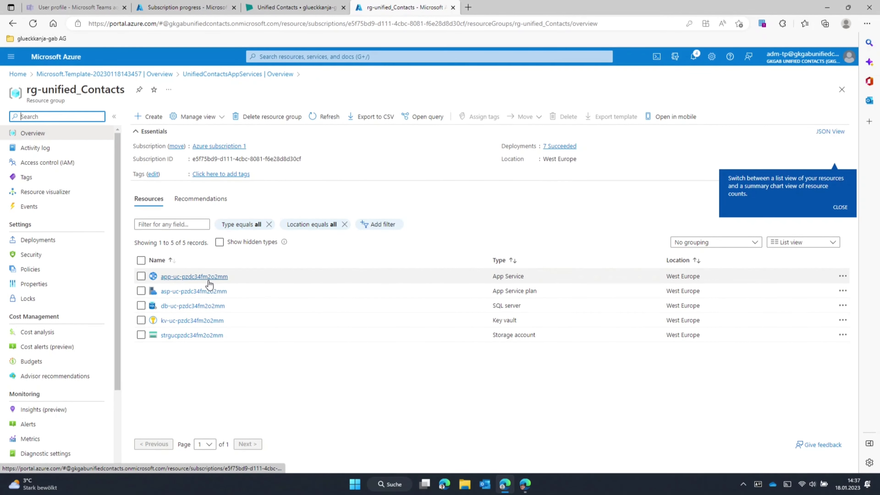
pyautogui.click(194, 276)
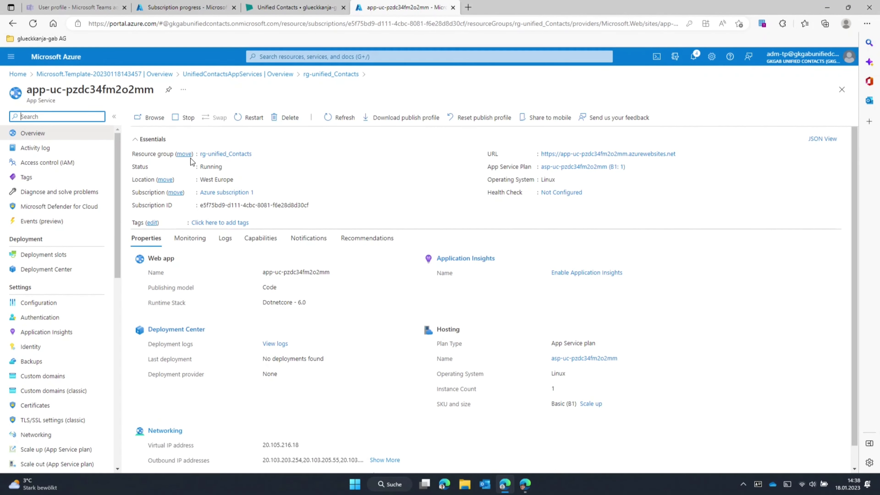
pyautogui.click(151, 121)
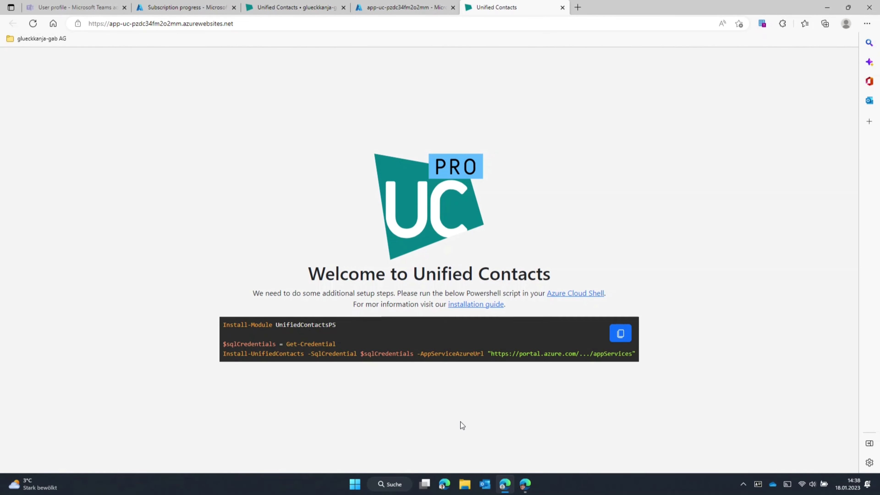
# Step: Copy the PowerShell setup script from the Unified Contacts welcome page and paste it into an empty document in the Windows text editor
pyautogui.click(392, 484)
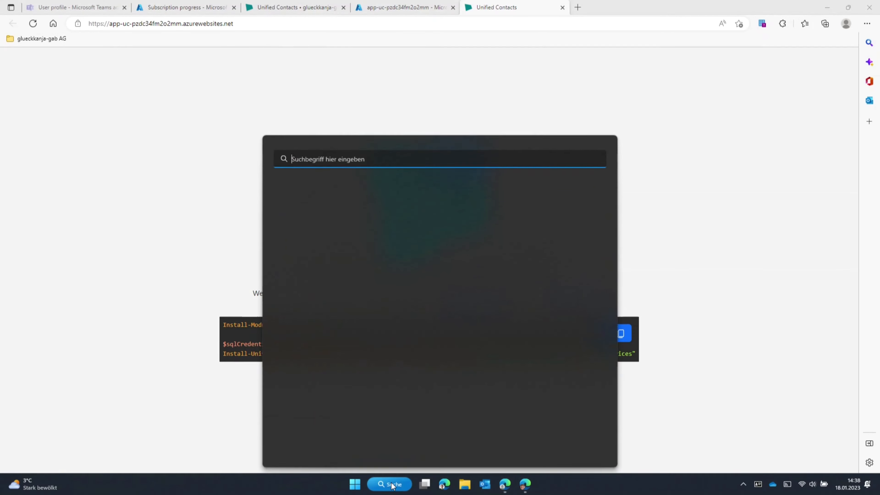
pyautogui.write('notepad++')
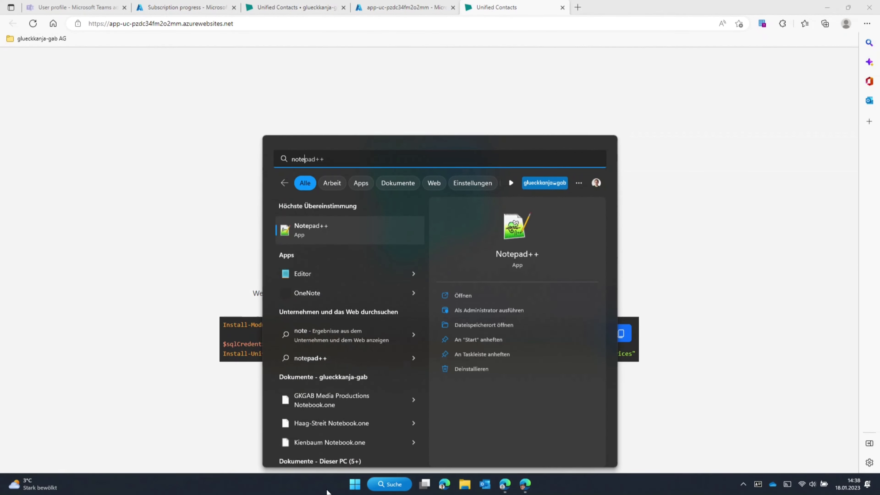
pyautogui.click(347, 269)
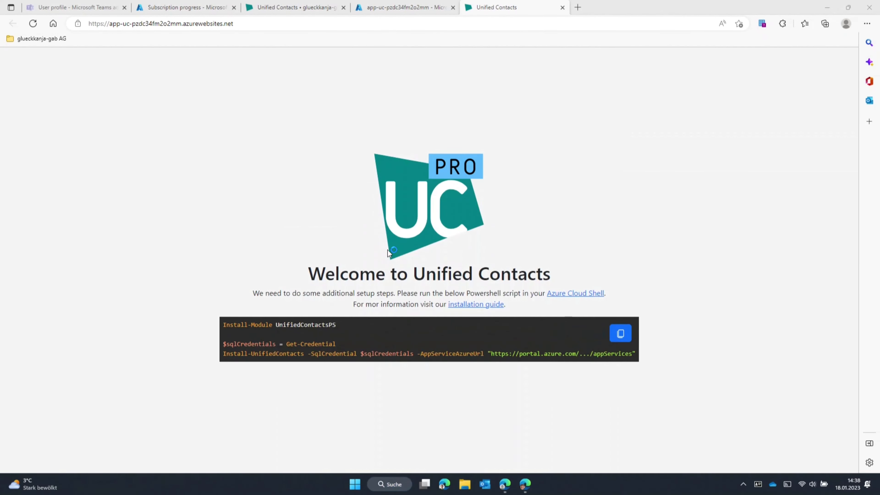
pyautogui.click(720, 326)
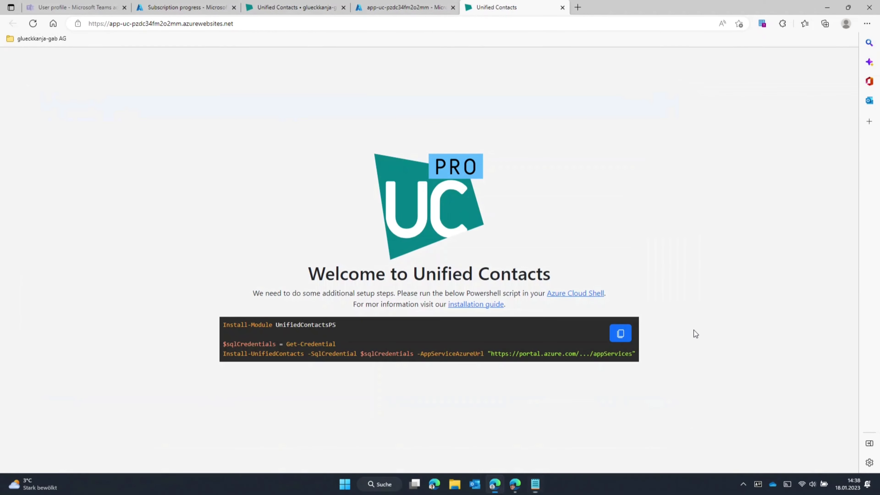
pyautogui.click(627, 342)
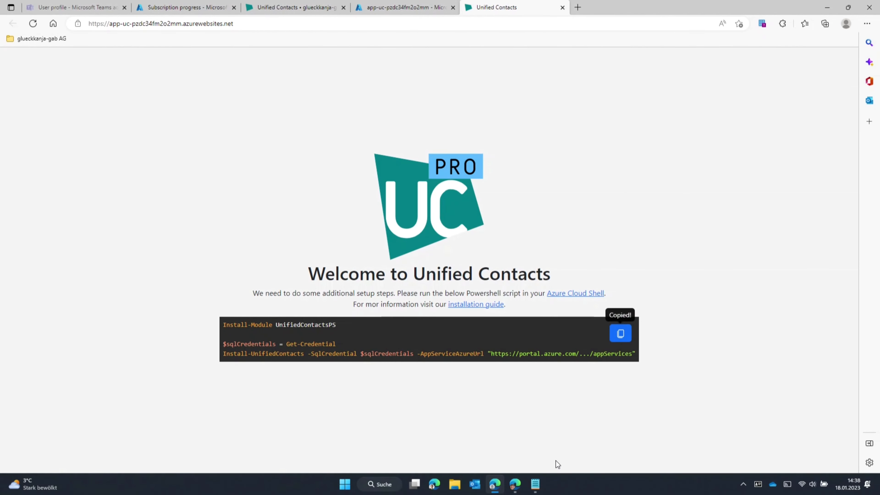
pyautogui.click(535, 484)
pyautogui.hotkey('ctrl', 'v')
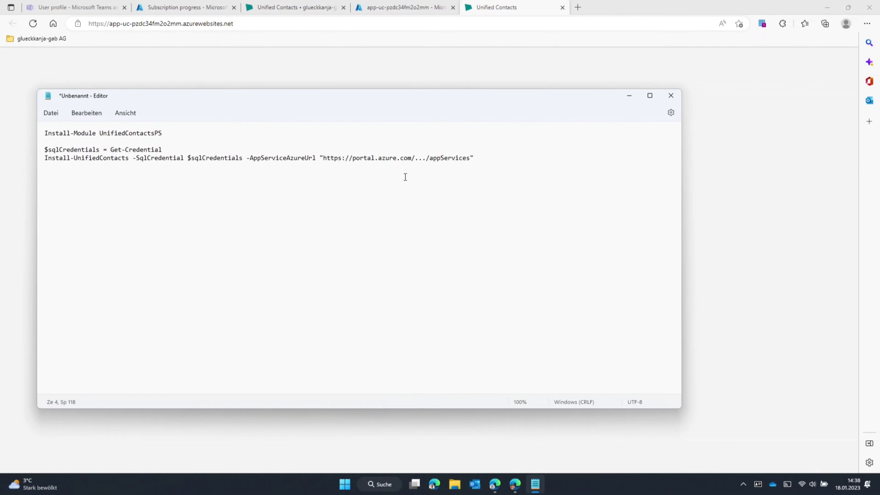
# Step: Replace the placeholder AppServiceAzureUrl in the script with the App Service's Azure portal address, keeping the closing quotation mark
pyautogui.click(356, 158)
pyautogui.moveTo(324, 159); pyautogui.dragTo(468, 160)
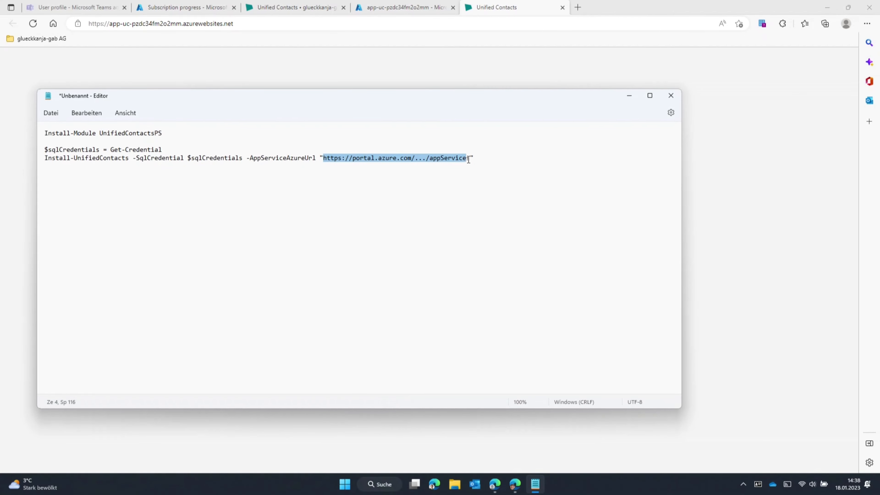
pyautogui.click(401, 8)
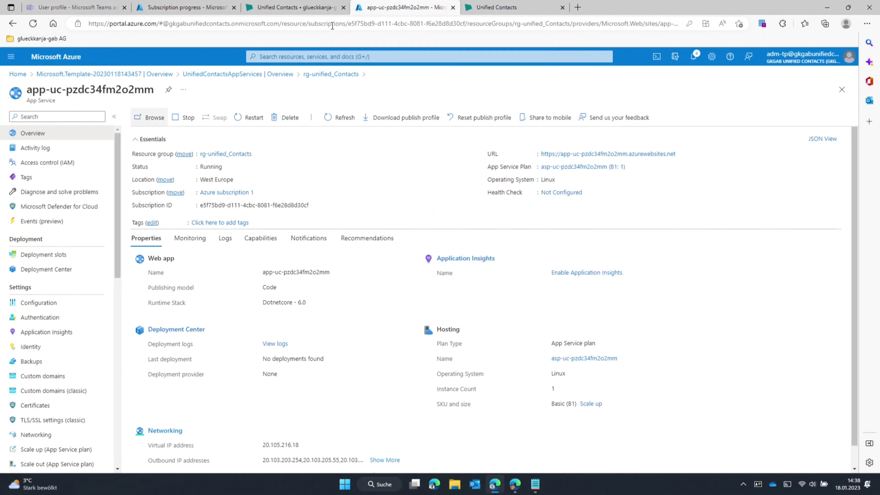
pyautogui.click(331, 24)
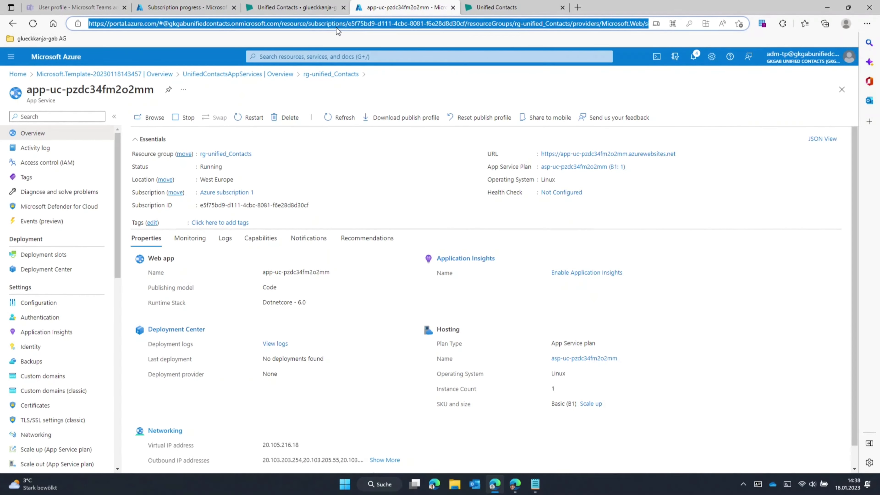
pyautogui.hotkey('alt', 'Tab')
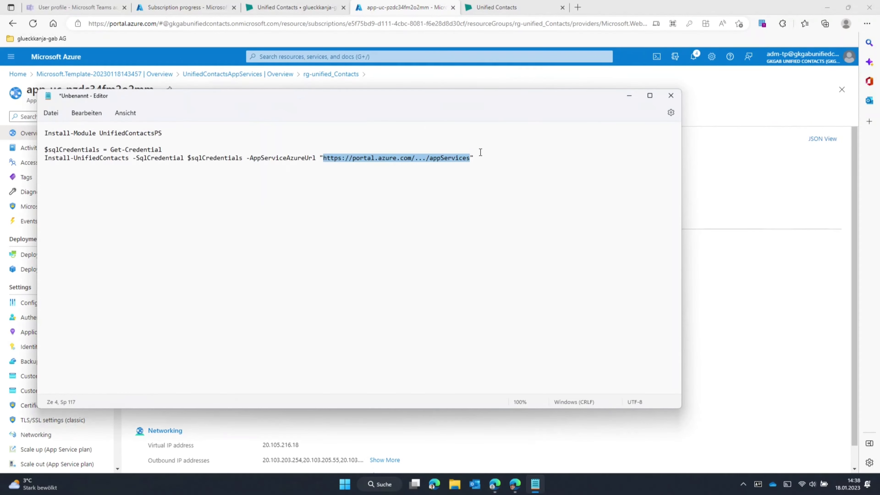
pyautogui.hotkey('ctrl', 'v')
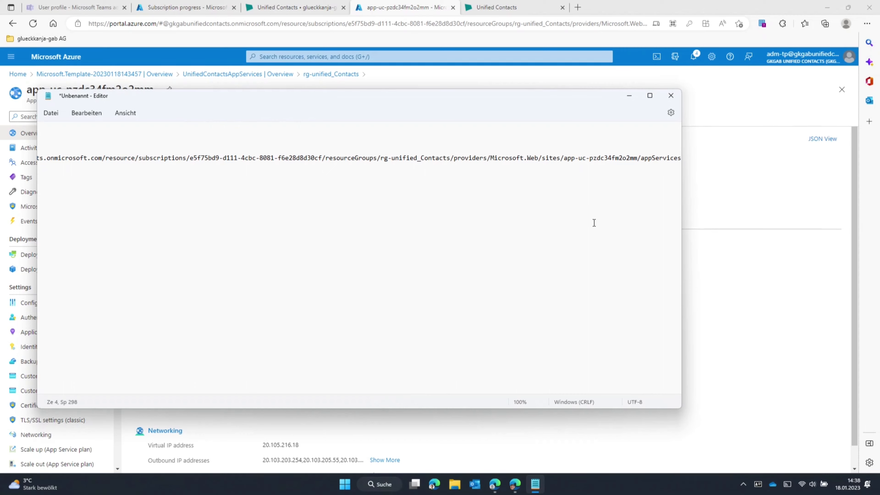
pyautogui.moveTo(642, 159); pyautogui.dragTo(682, 158)
pyautogui.press('Right')
pyautogui.write('"')
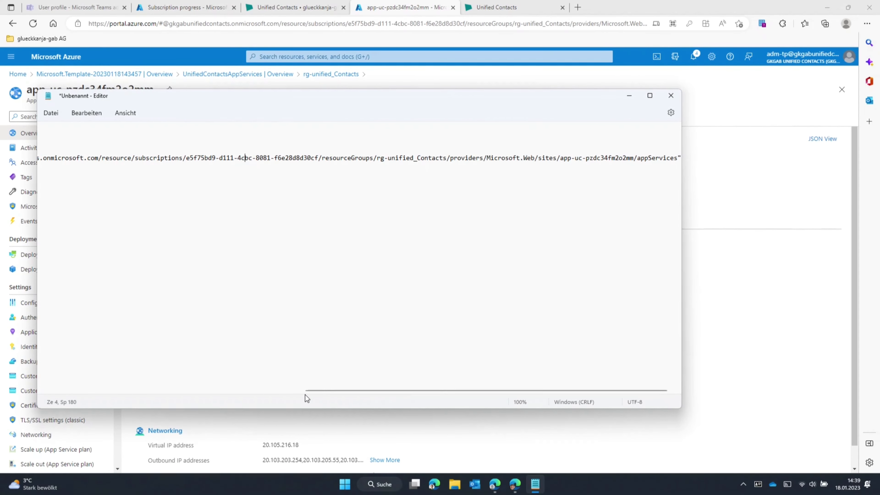
# Step: Copy the Install-Module UnifiedContactsPS line from the script and open Cloud Shell in the Azure portal
pyautogui.moveTo(318, 391); pyautogui.dragTo(37, 387)
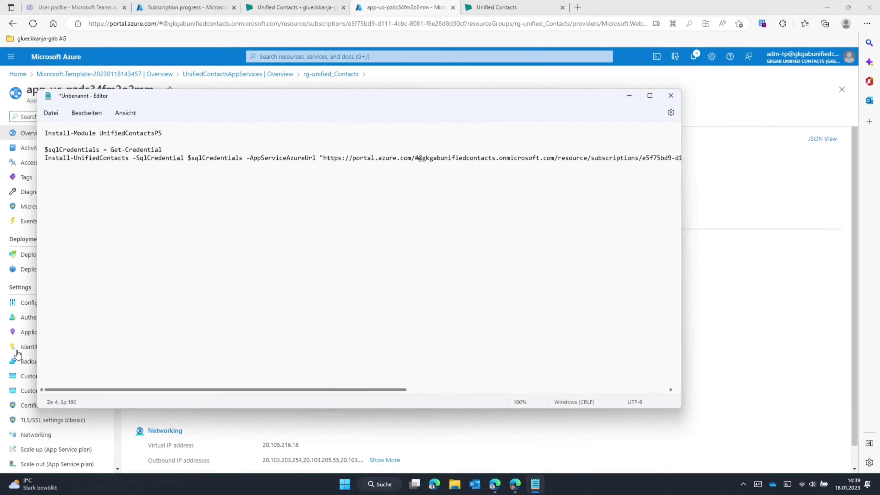
pyautogui.doubleClick(135, 135)
pyautogui.tripleClick(135, 135)
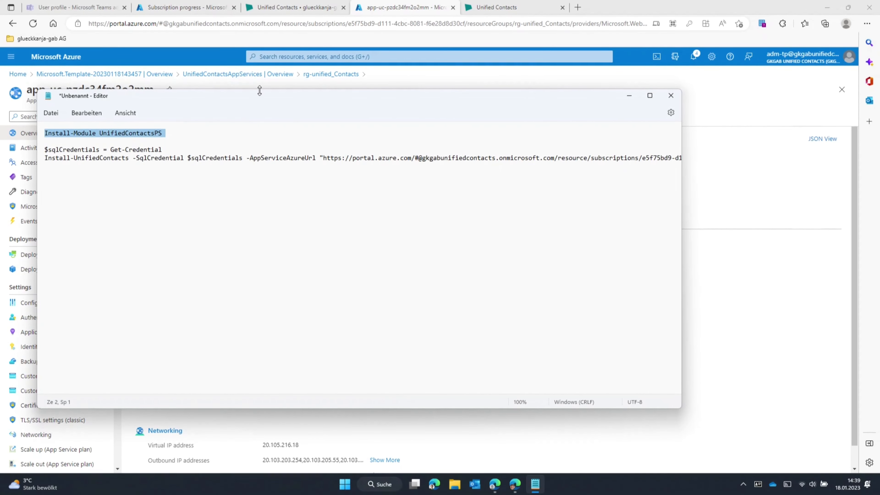
pyautogui.click(433, 25)
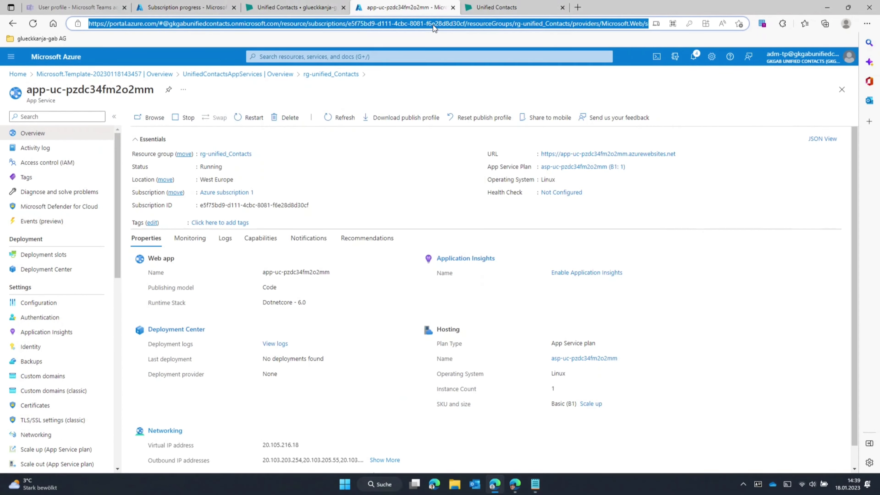
pyautogui.click(656, 59)
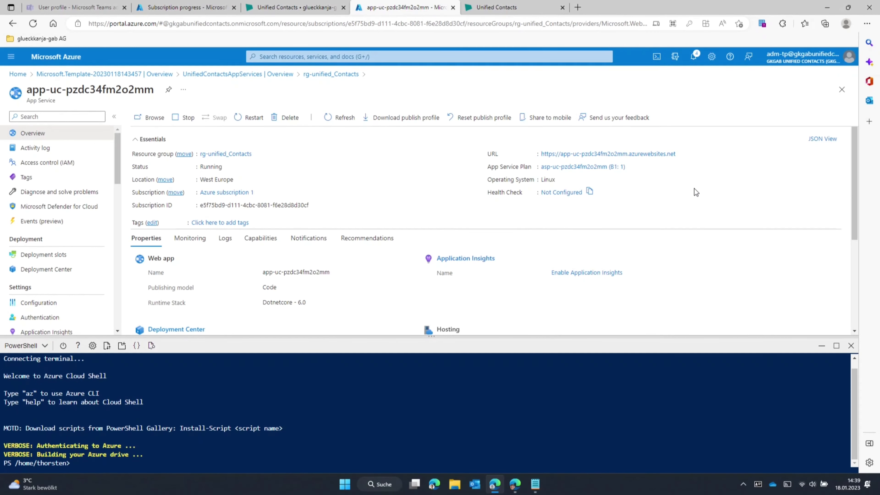
# Step: Run Install-Module UnifiedContactsPS in Cloud Shell and answer the untrusted repository question with A for Yes to All
pyautogui.rightClick(524, 394)
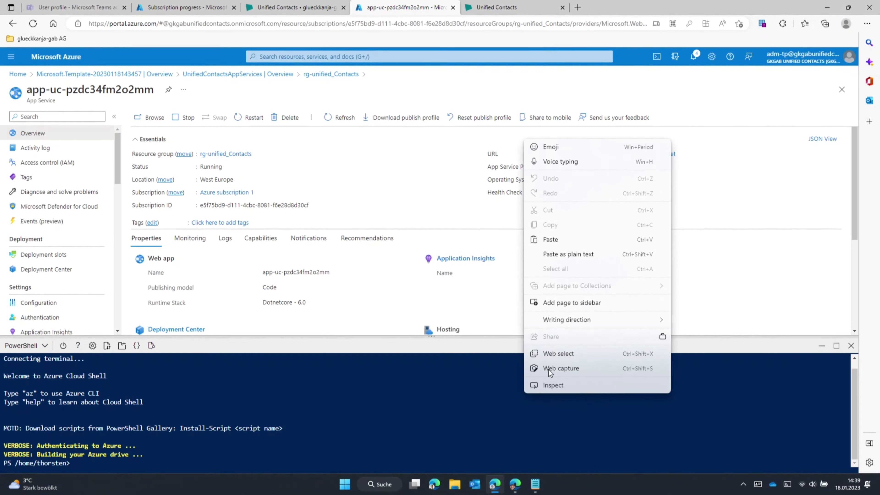
pyautogui.click(556, 255)
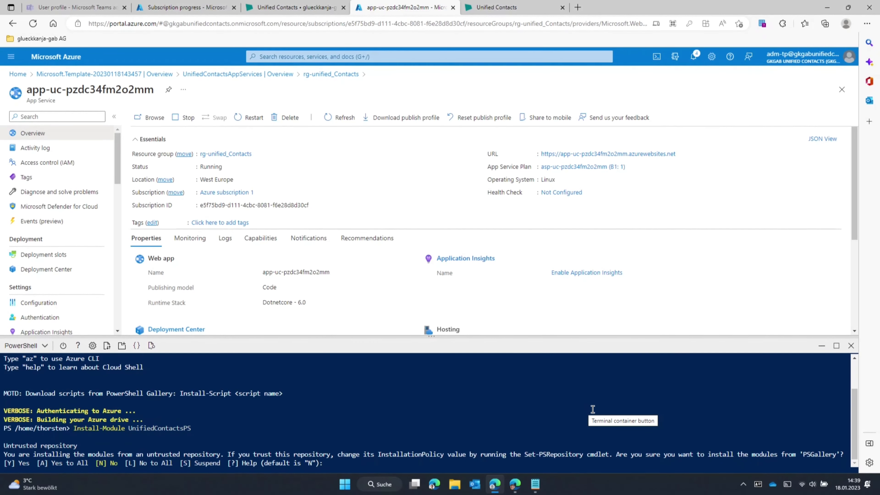
pyautogui.write('A')
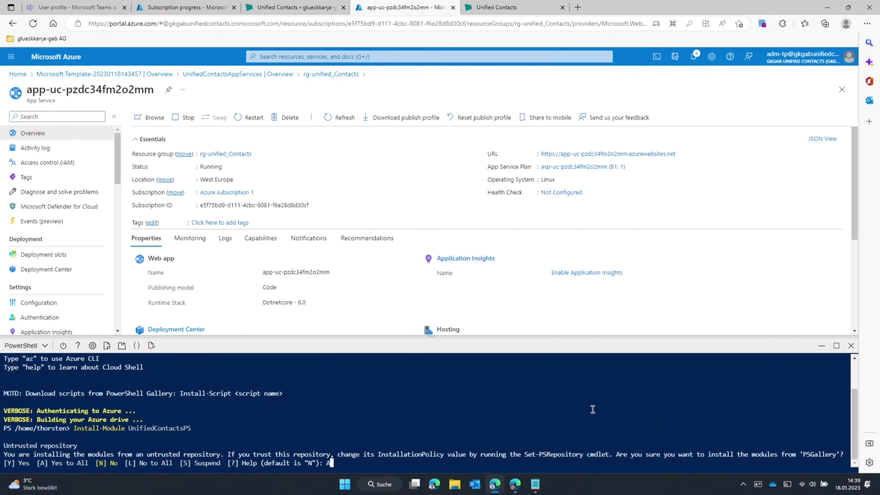
pyautogui.press('Return')
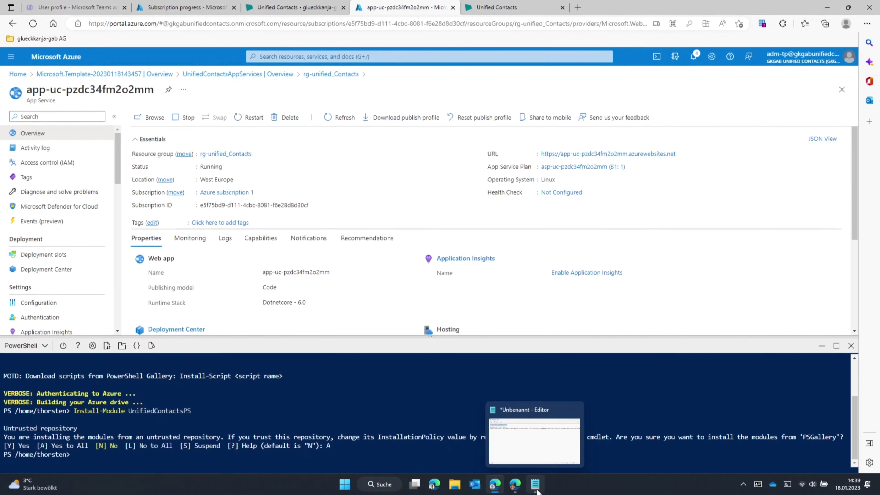
# Step: Copy the $sqlCredentials = Get-Credential line from the text editor's script and run it in Cloud Shell
pyautogui.click(540, 443)
pyautogui.moveTo(162, 150); pyautogui.dragTo(43, 151)
pyautogui.hotkey('ctrl', 'c')
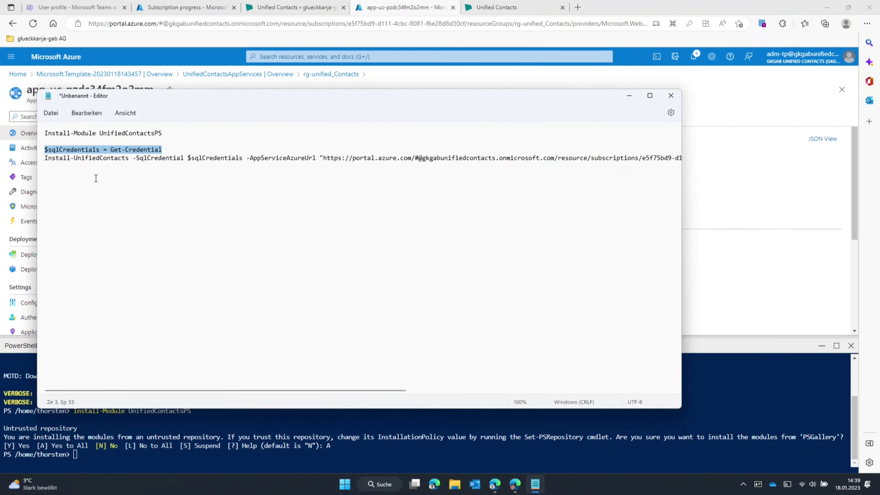
pyautogui.click(164, 440)
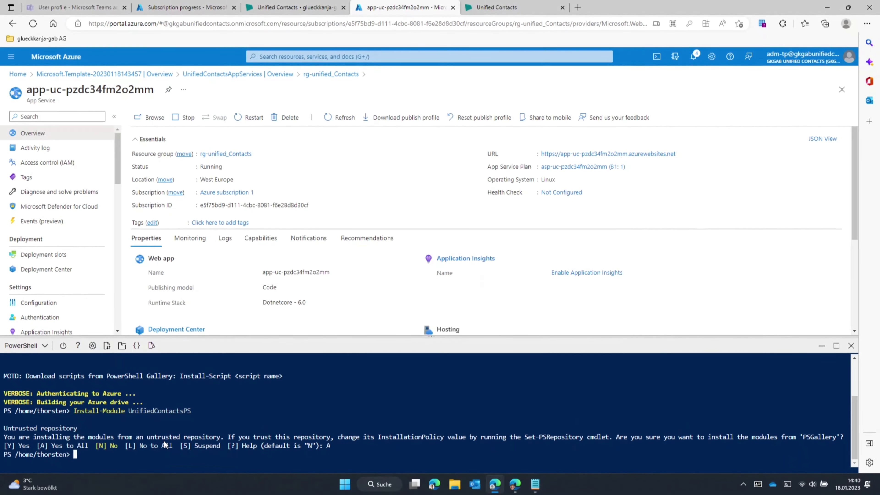
pyautogui.rightClick(164, 440)
pyautogui.click(200, 301)
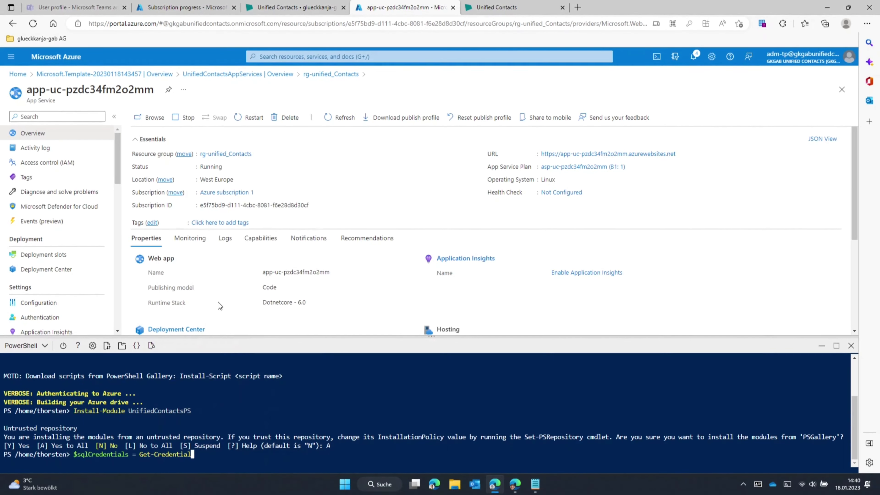
pyautogui.press('Return')
# Step: Answer the PowerShell credential request with the user sqladmin and the SQL administrator password
pyautogui.write('sq')
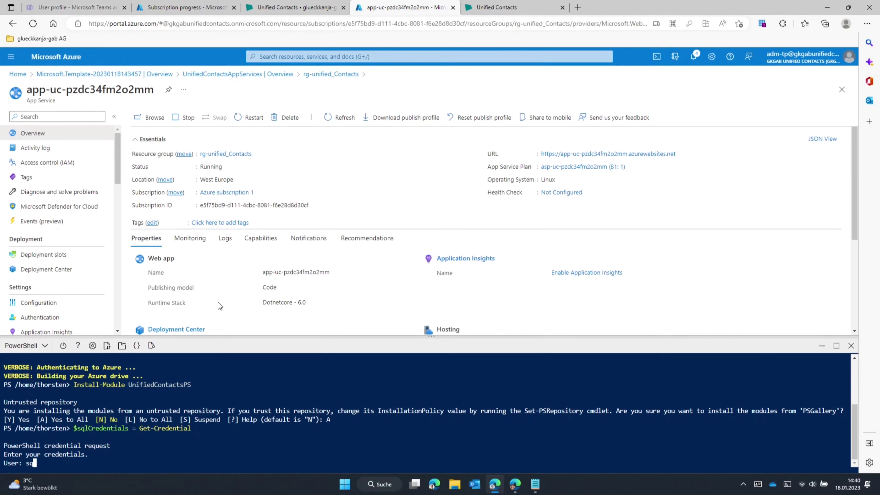
pyautogui.write('ladmin')
pyautogui.press('Return')
pyautogui.write('***********')
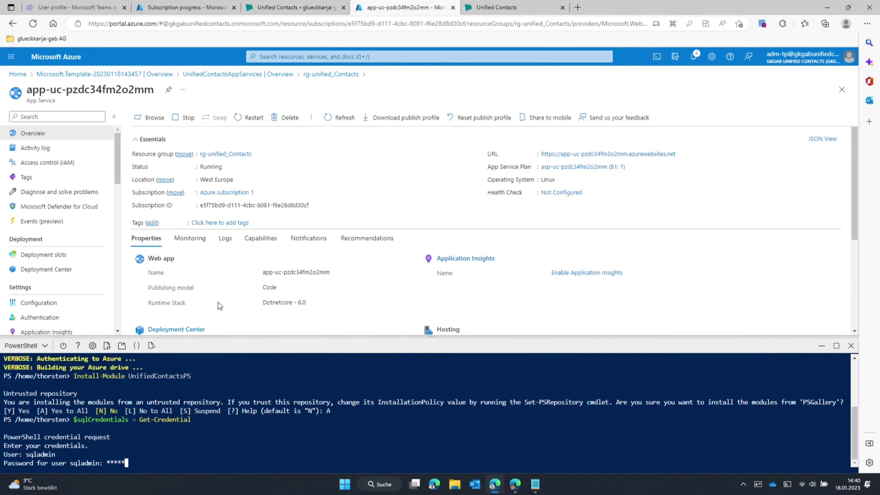
pyautogui.write('*')
pyautogui.press('Return')
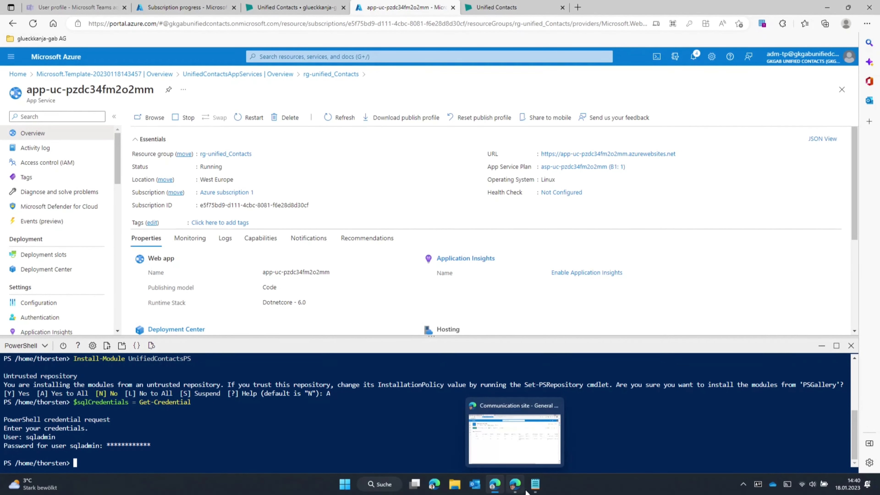
# Step: Copy the complete Install-UnifiedContacts command with its AppServiceAzureUrl from the text editor and run it in Cloud Shell
pyautogui.click(535, 484)
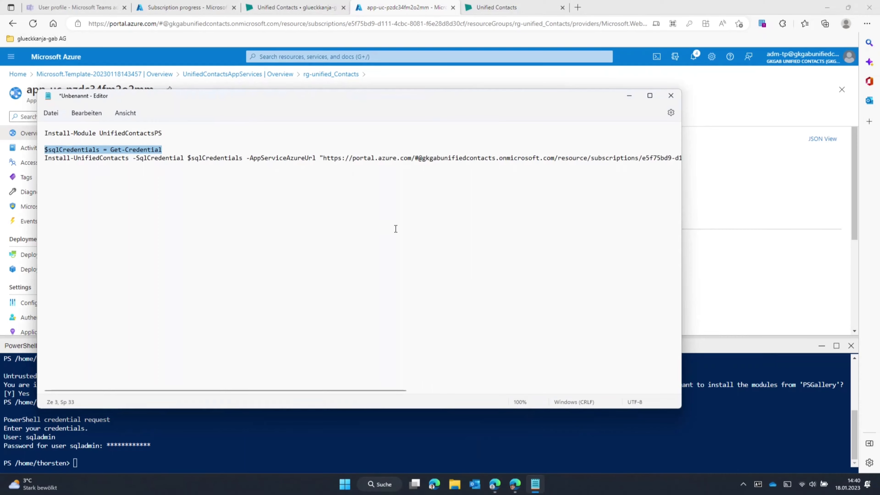
pyautogui.click(48, 159)
pyautogui.hotkey('ctrl', 'c')
pyautogui.rightClick(51, 159)
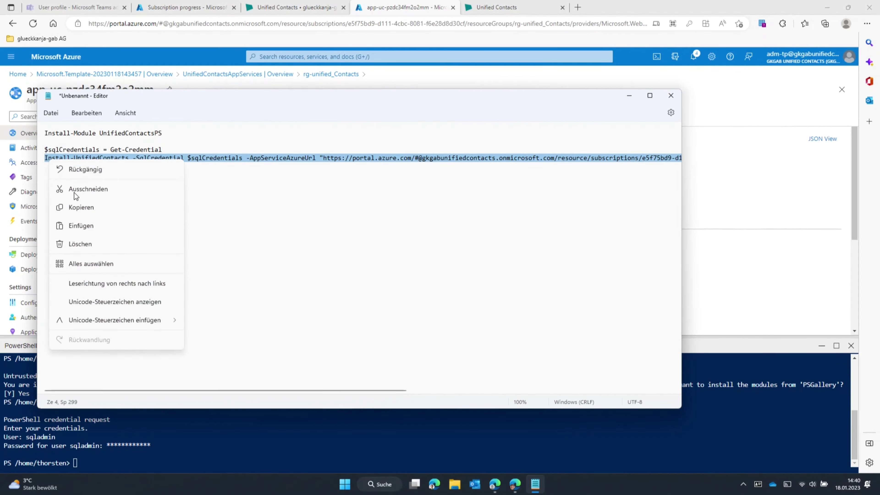
pyautogui.click(75, 208)
pyautogui.click(123, 463)
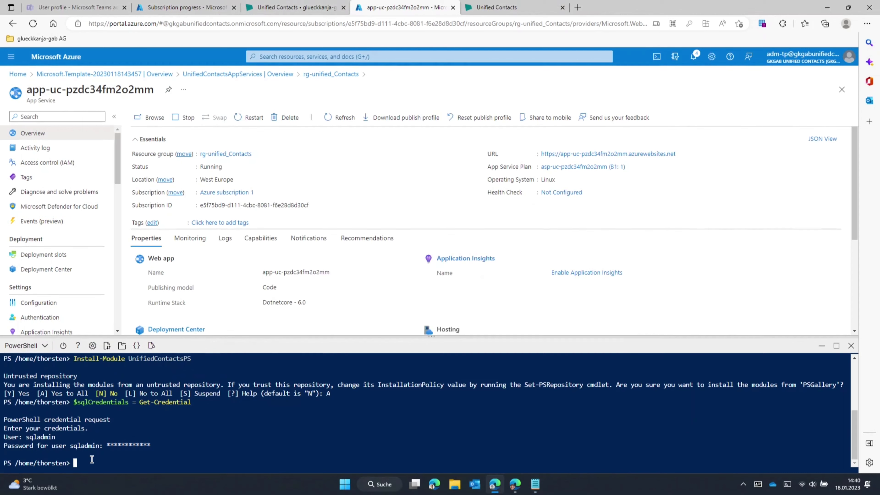
pyautogui.rightClick(123, 463)
pyautogui.click(138, 319)
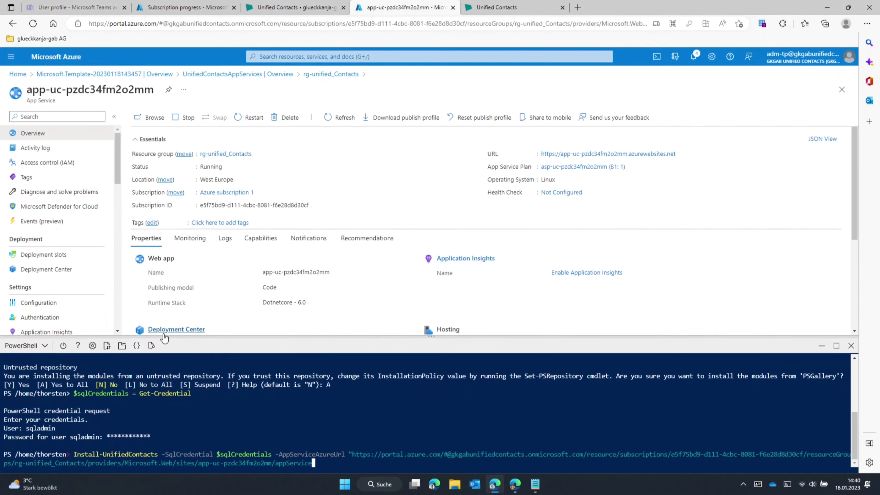
pyautogui.press('Return')
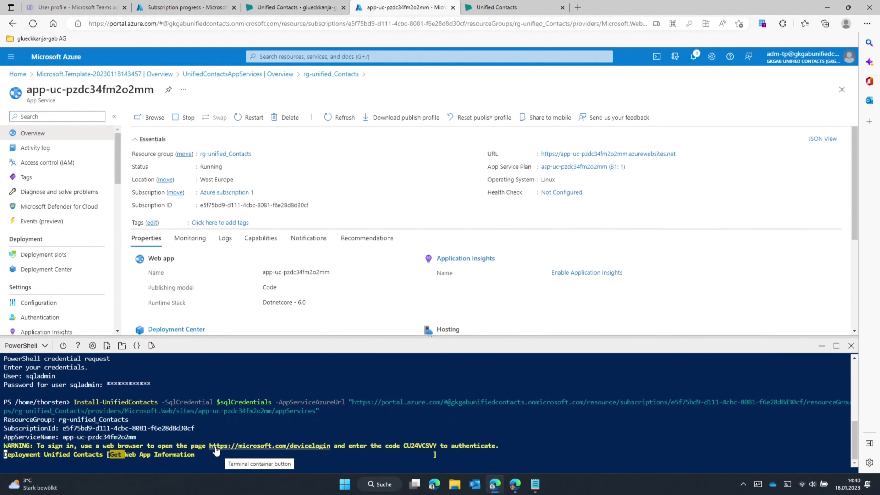
# Step: Open the Microsoft device login page aka.ms/devicelogin in a new browser tab
pyautogui.moveTo(209, 447); pyautogui.dragTo(331, 448)
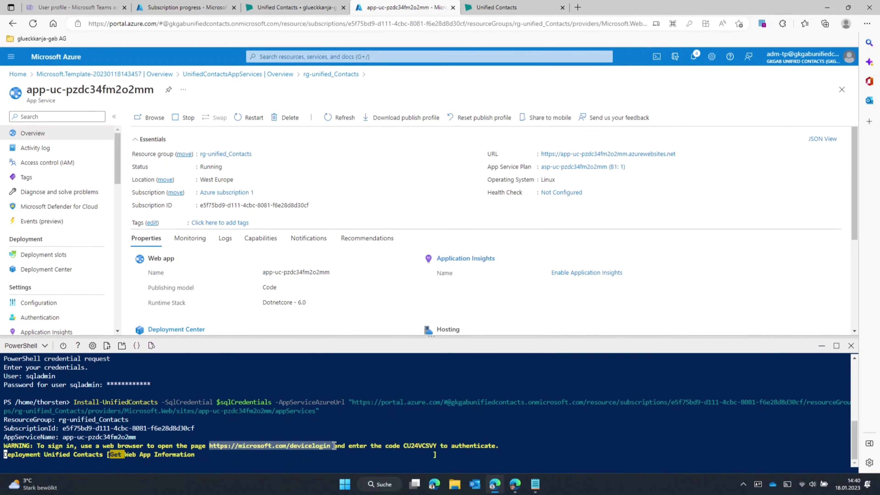
pyautogui.click(331, 460)
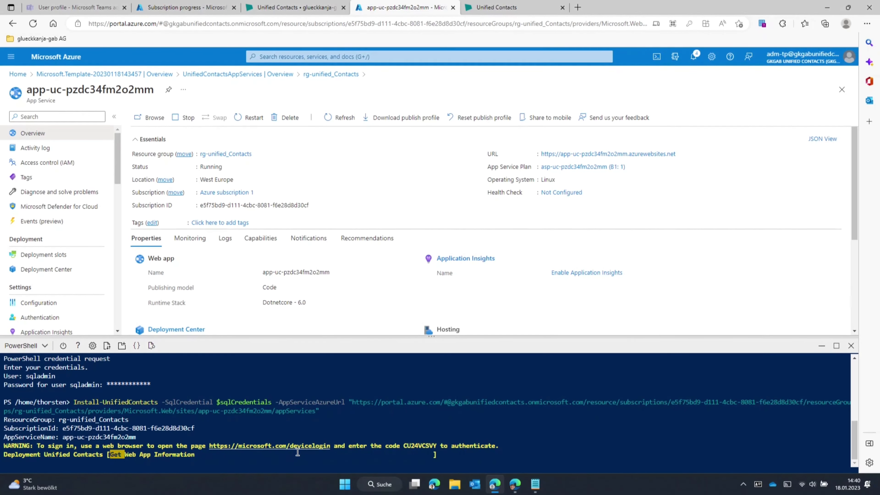
pyautogui.click(578, 8)
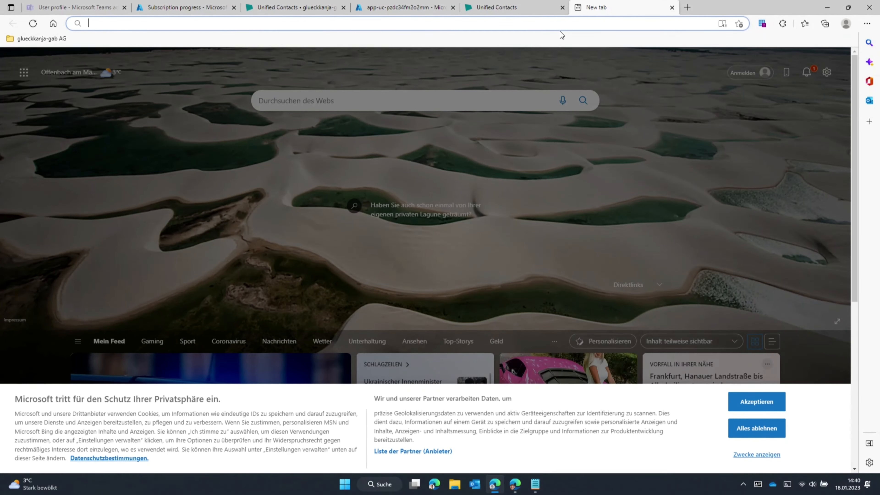
pyautogui.write('aka')
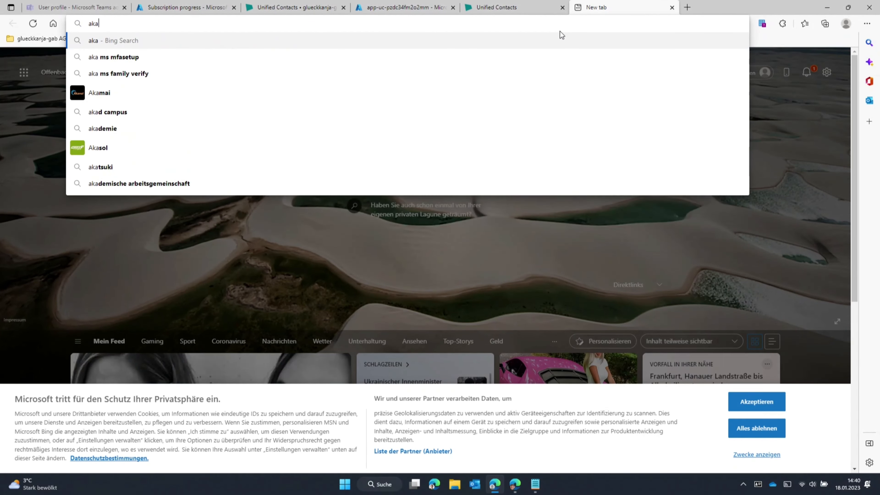
pyautogui.write('.ms')
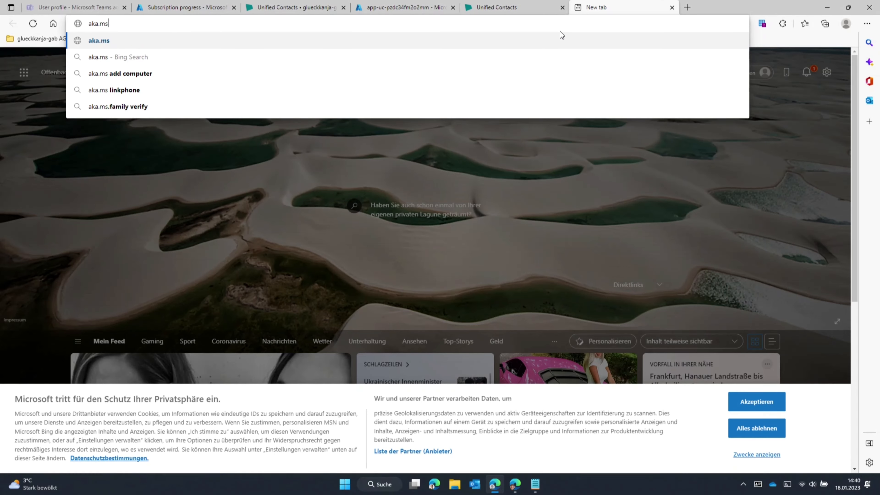
pyautogui.write('/devicelogin')
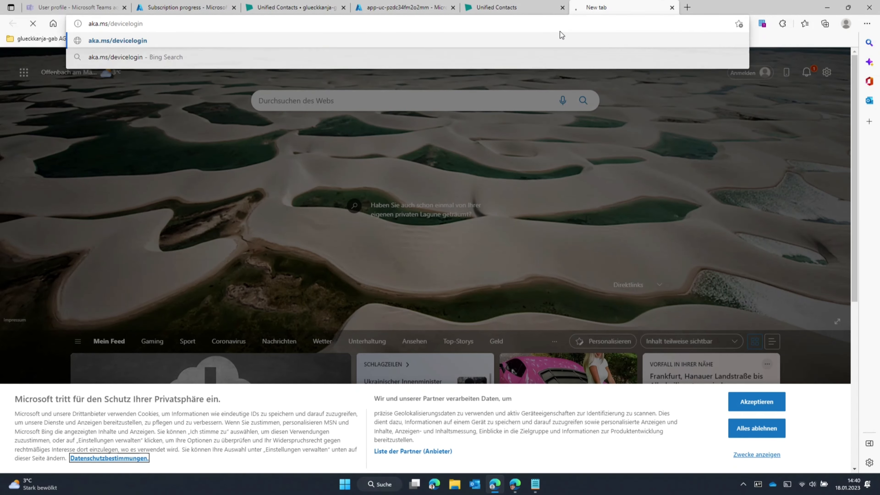
pyautogui.press('Return')
# Step: Enter the device code from Cloud Shell, choose the signed-in admin account, and confirm the sign-in to Microsoft Azure PowerShell
pyautogui.write('CU24VCSVY')
pyautogui.click(486, 303)
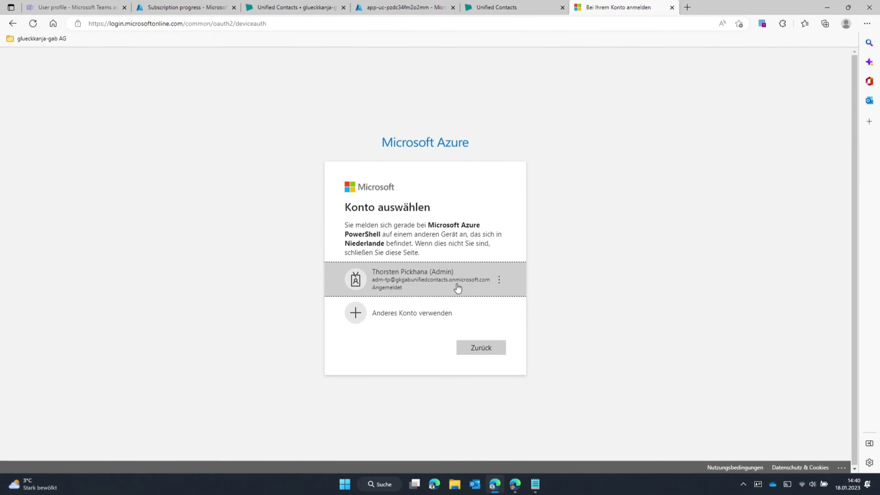
pyautogui.click(457, 288)
pyautogui.click(483, 322)
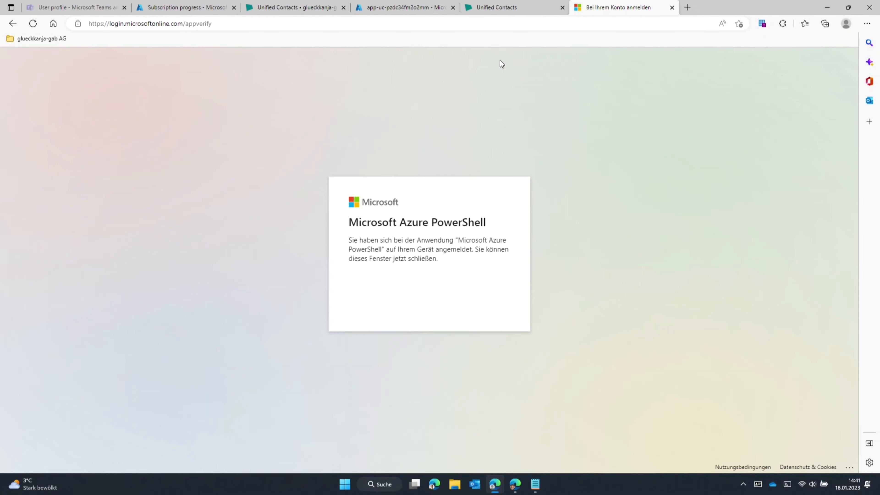
# Step: Copy the Admin Page app registration's consent link from the Cloud Shell output and open it in the device login tab
pyautogui.click(412, 10)
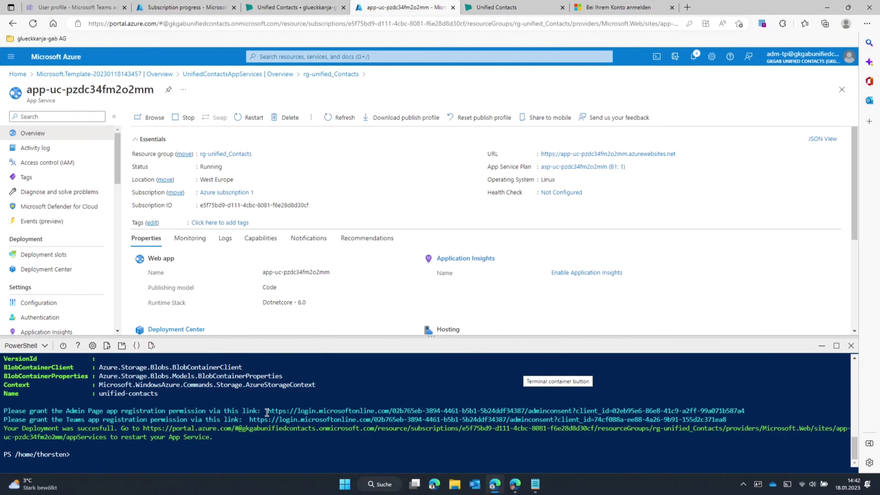
pyautogui.moveTo(265, 412); pyautogui.dragTo(748, 412)
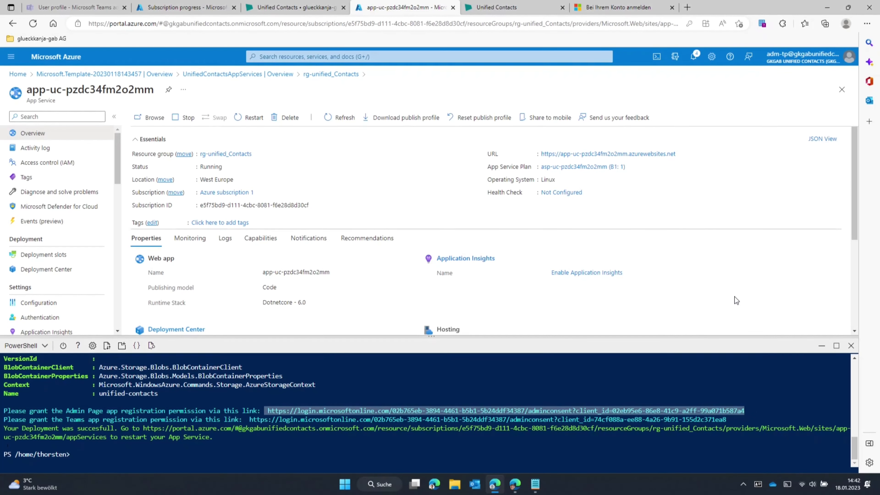
pyautogui.hotkey('ctrl', 'c')
pyautogui.click(619, 7)
pyautogui.click(605, 27)
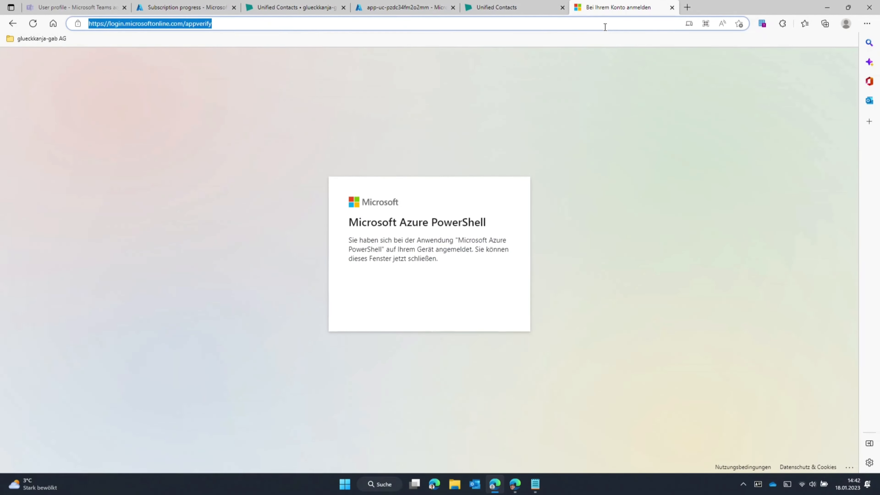
pyautogui.hotkey('ctrl', 'v')
pyautogui.press('Return')
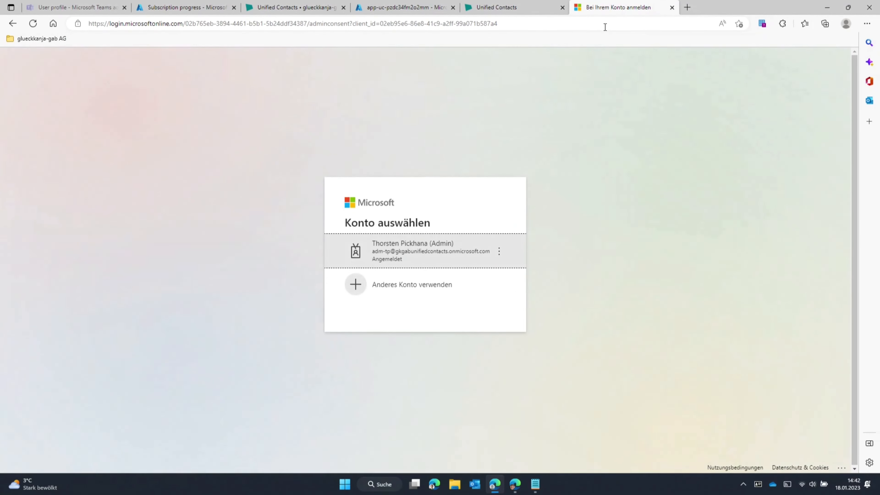
# Step: Accept the requested permissions for admin-app-reg-uc-pzdc34fm2o2mm with the admin account and dismiss the portal's Teams manifest notice
pyautogui.click(446, 253)
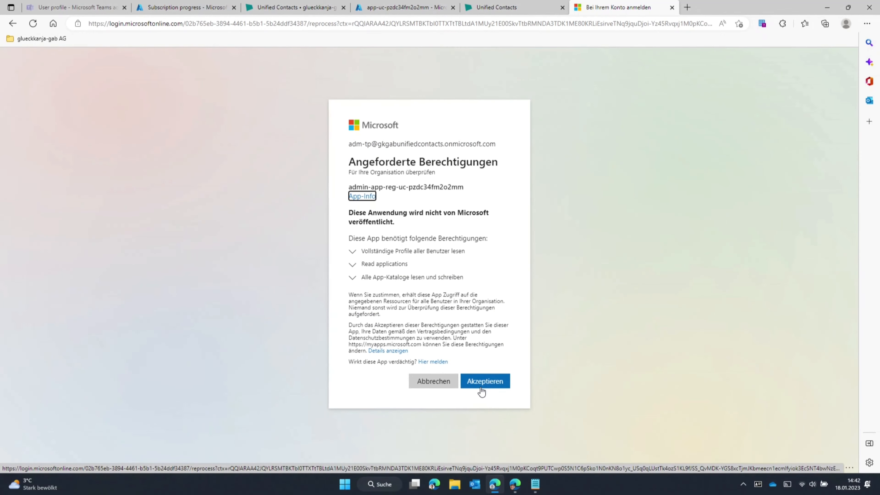
pyautogui.click(481, 387)
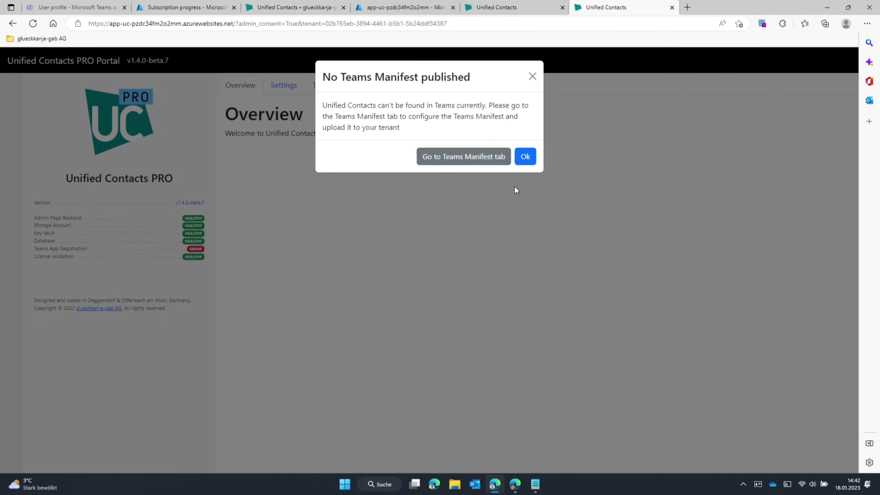
pyautogui.click(532, 77)
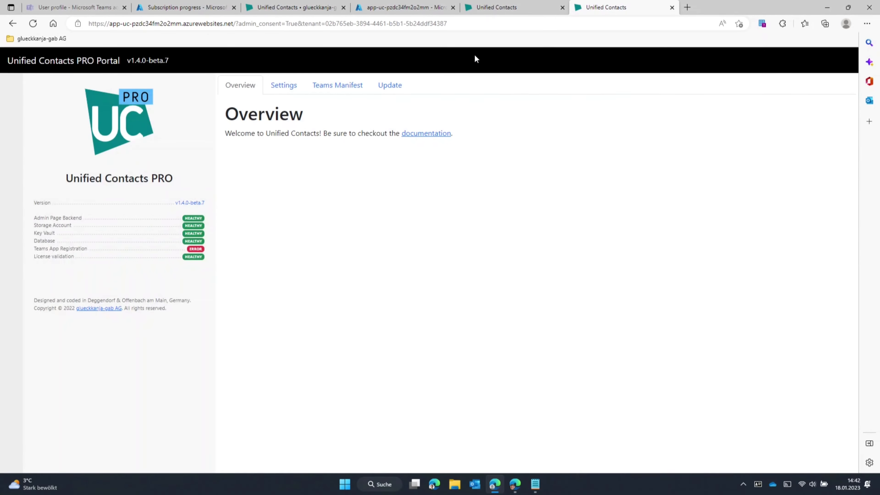
# Step: Copy the Teams app registration's consent link from the Cloud Shell output and open it in the Unified Contacts portal tab
pyautogui.click(411, 13)
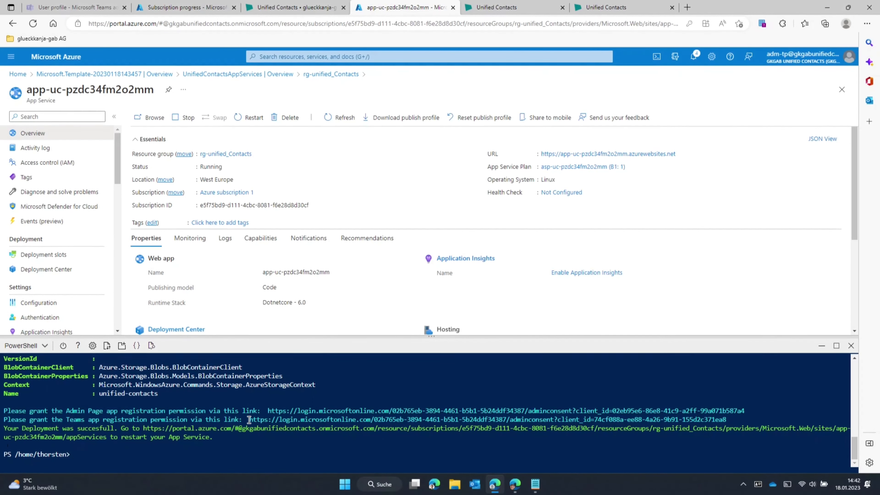
pyautogui.moveTo(249, 420); pyautogui.dragTo(727, 423)
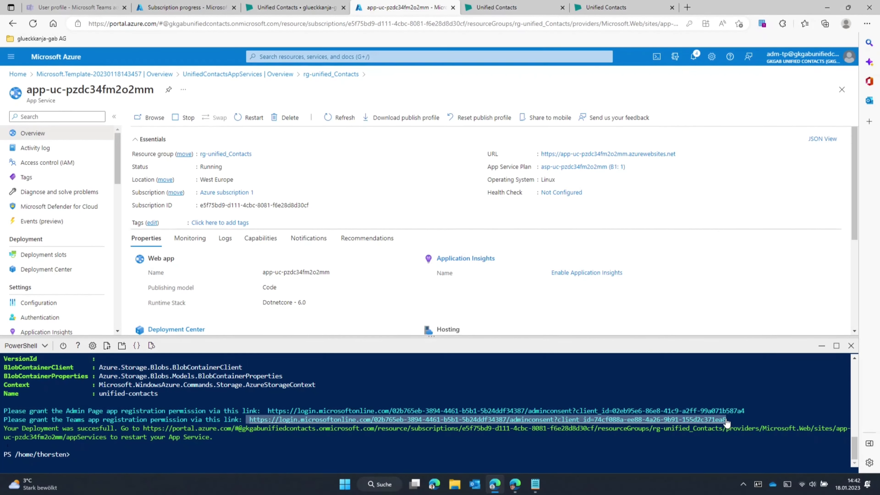
pyautogui.hotkey('ctrl', 'c')
pyautogui.click(595, 8)
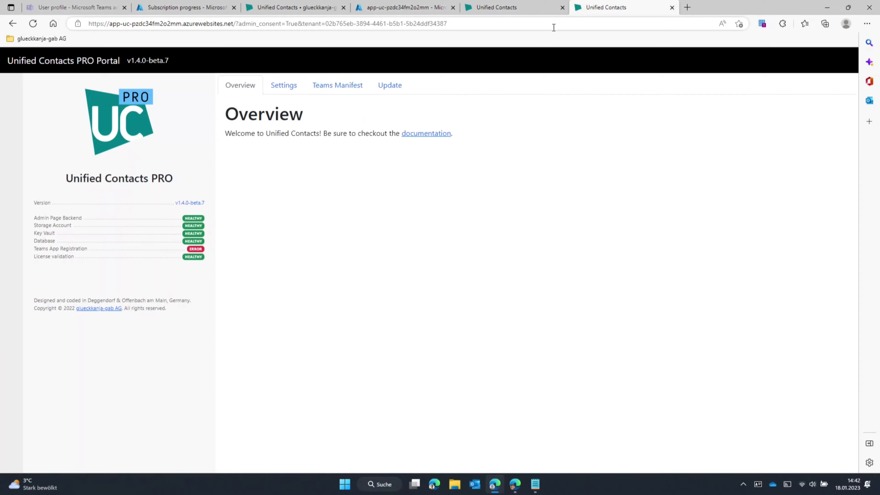
pyautogui.click(553, 27)
pyautogui.hotkey('ctrl', 'v')
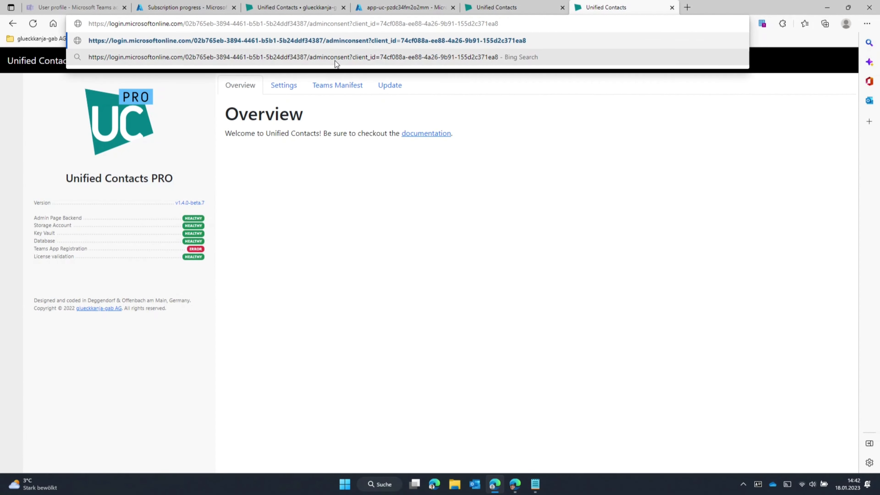
pyautogui.press('Return')
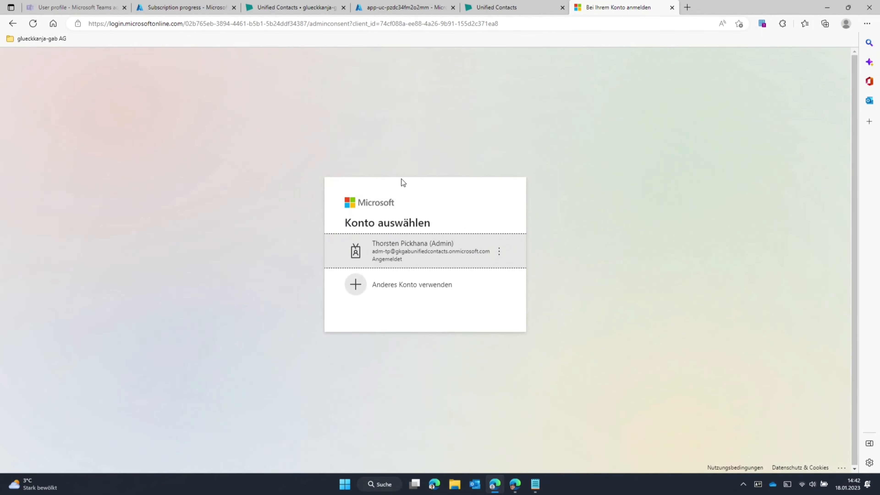
# Step: Accept the requested permissions for teams-app-reg-uc-pzdc34fm2o2mm with the admin account and dismiss the missing manifest notice
pyautogui.click(417, 246)
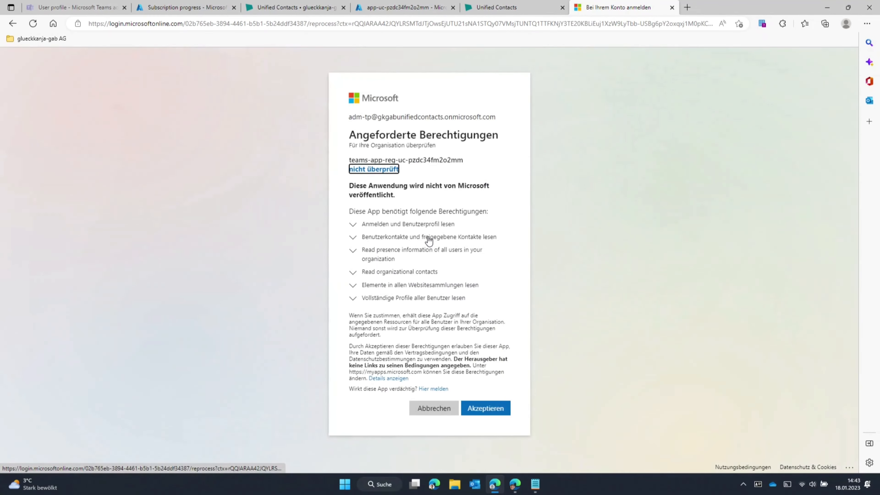
pyautogui.click(477, 413)
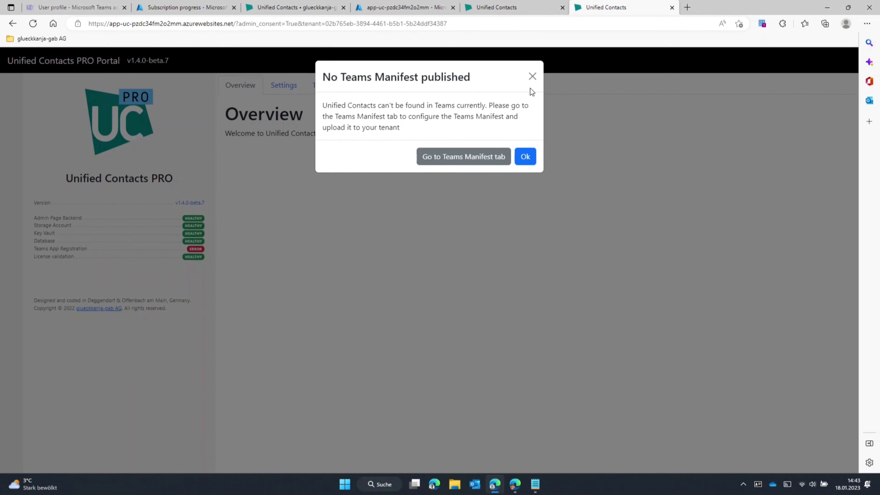
pyautogui.click(531, 76)
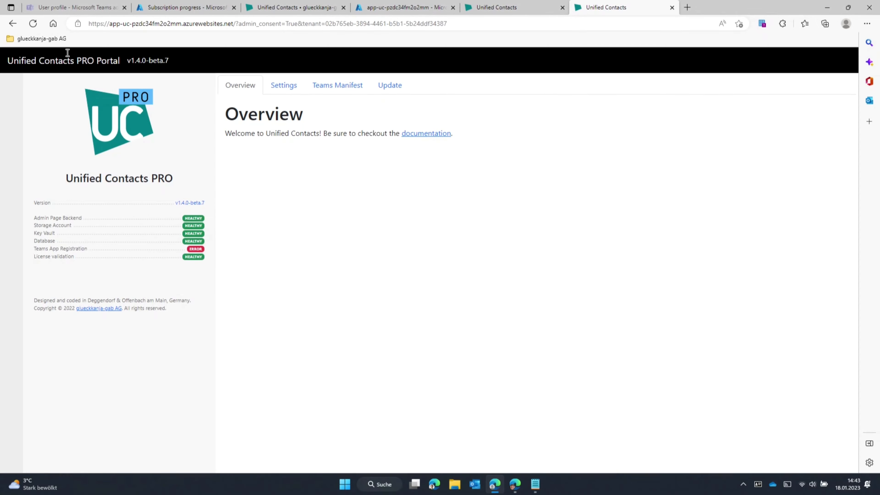
# Step: Reload the Unified Contacts portal to refresh the component health statuses and open the Teams manifest settings
pyautogui.click(33, 23)
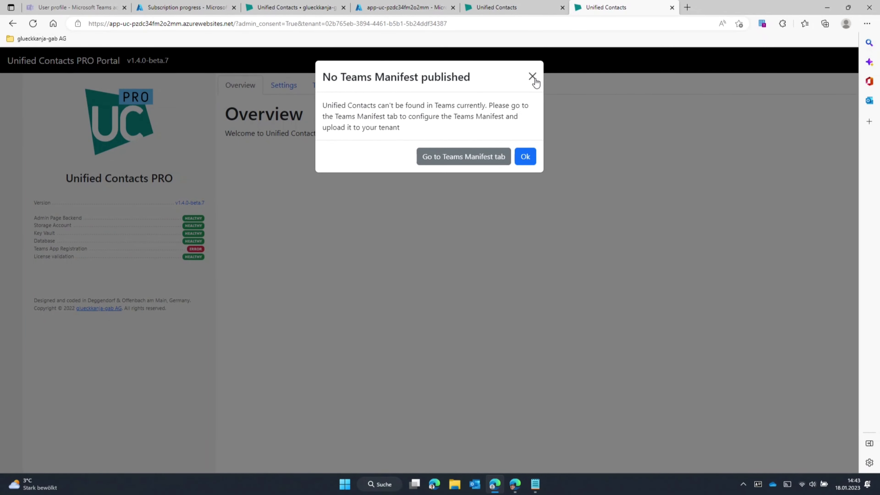
pyautogui.click(533, 77)
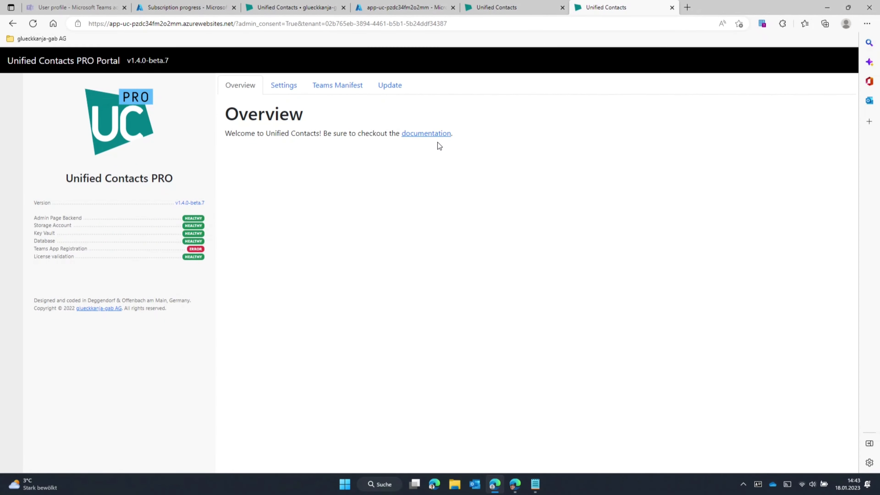
pyautogui.click(33, 28)
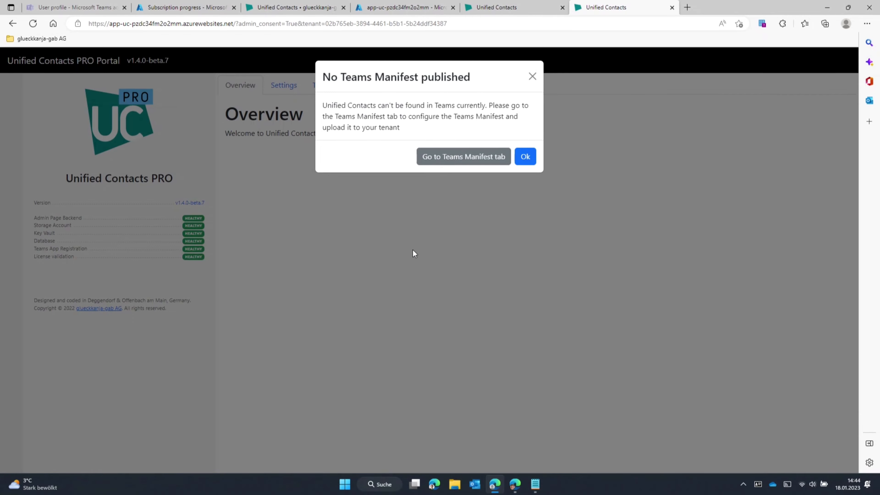
pyautogui.click(448, 158)
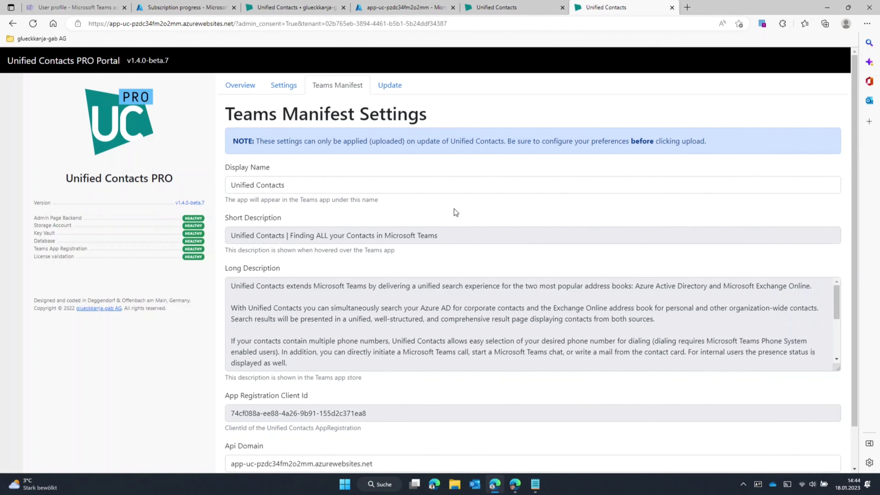
# Step: Shorten the Teams manifest's display name to Contacts and save the manifest settings
pyautogui.click(285, 185)
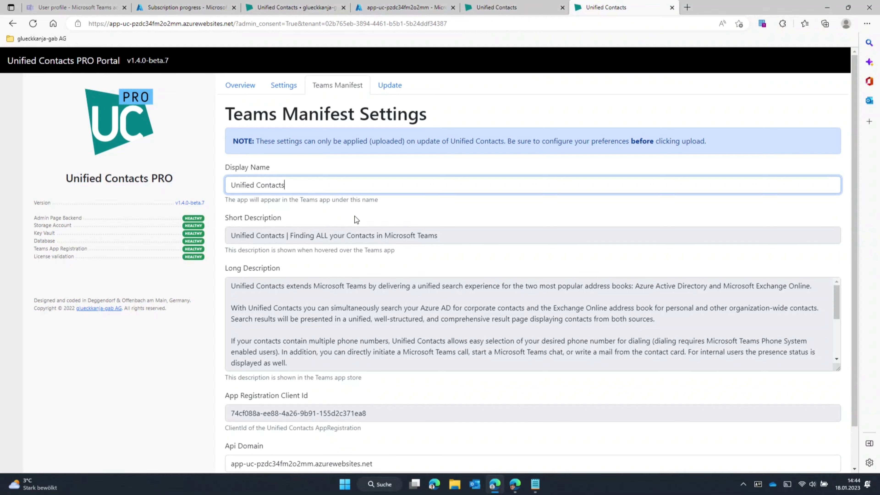
pyautogui.click(257, 185)
pyautogui.press('BackSpace')
pyautogui.press('BackSpace')
pyautogui.press('BackSpace')
pyautogui.press('BackSpace')
pyautogui.press('BackSpace')
pyautogui.press('BackSpace')
pyautogui.press('BackSpace')
pyautogui.press('BackSpace')
pyautogui.scroll(-1, 316, 301)
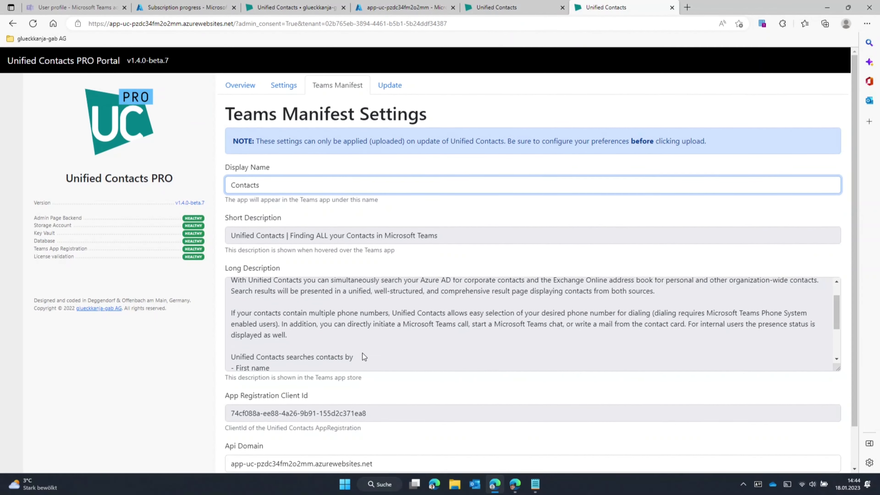
pyautogui.scroll(-1, 362, 353)
pyautogui.scroll(-1, 445, 395)
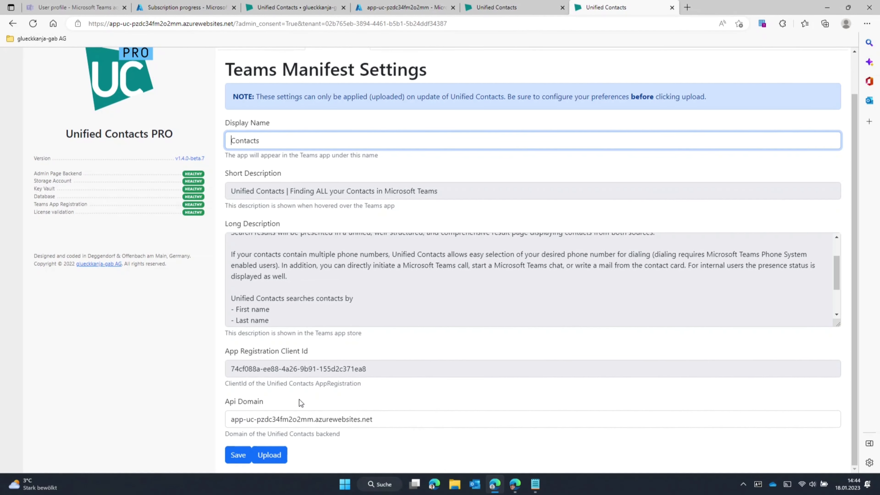
pyautogui.click(238, 455)
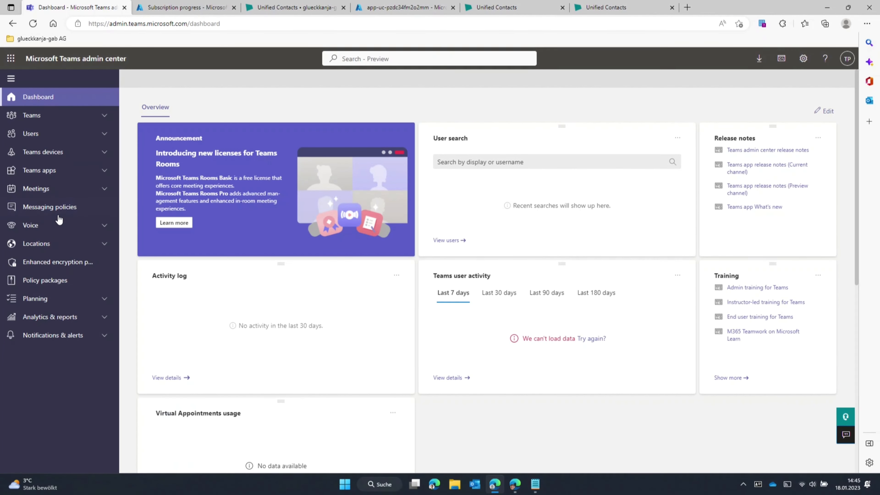
# Step: Open the managed apps list in the Teams admin center and search it for contacts
pyautogui.click(61, 170)
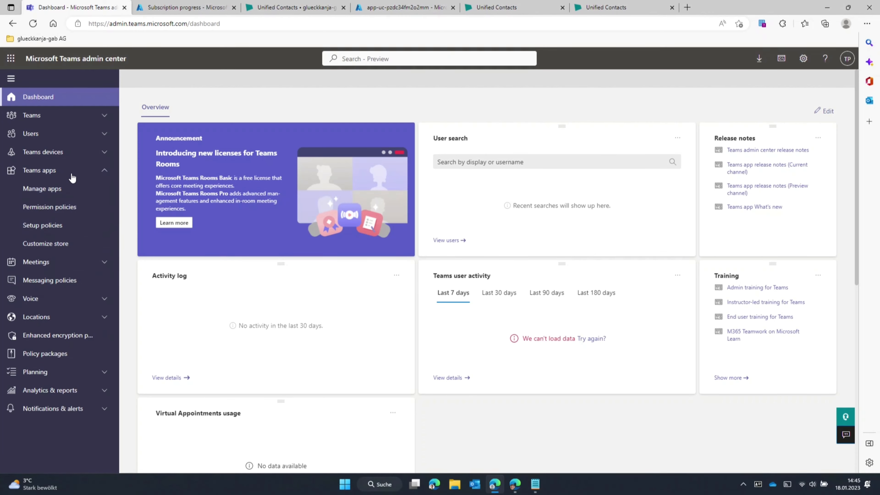
pyautogui.click(60, 194)
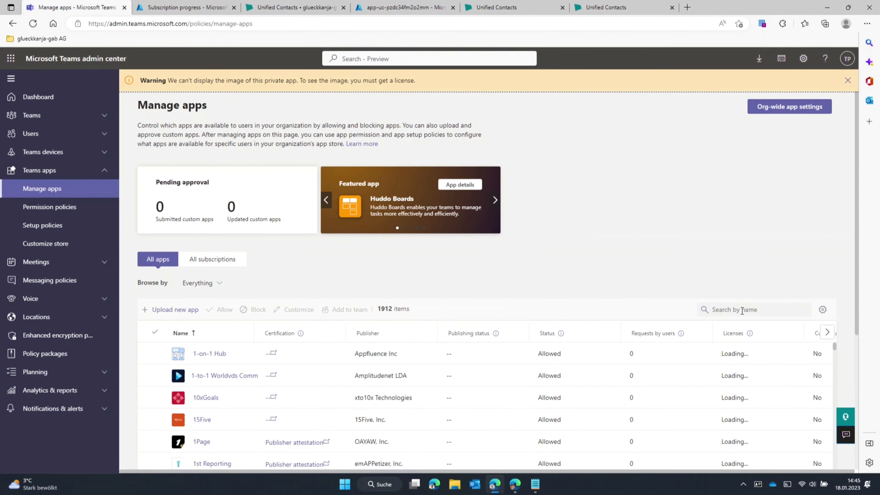
pyautogui.click(741, 311)
pyautogui.write('contacts')
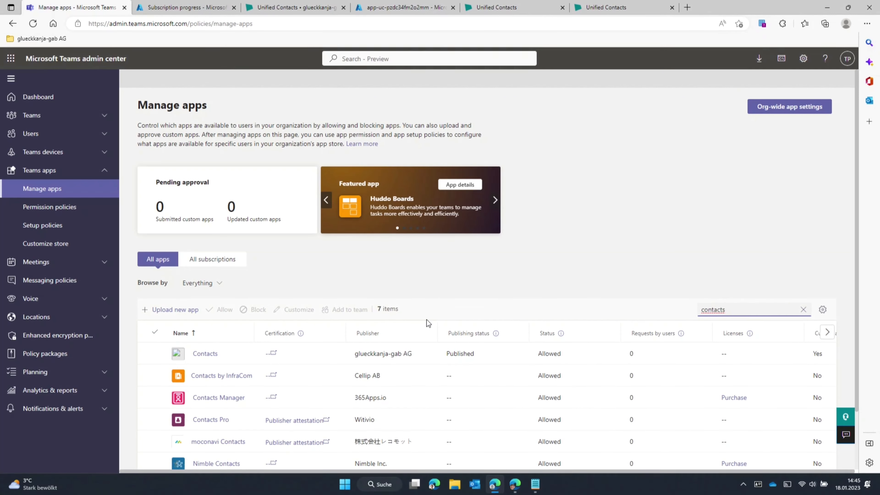
# Step: View the details of the Contacts app published by glueckkanja-gab AG, followed by the app setup policies
pyautogui.click(244, 355)
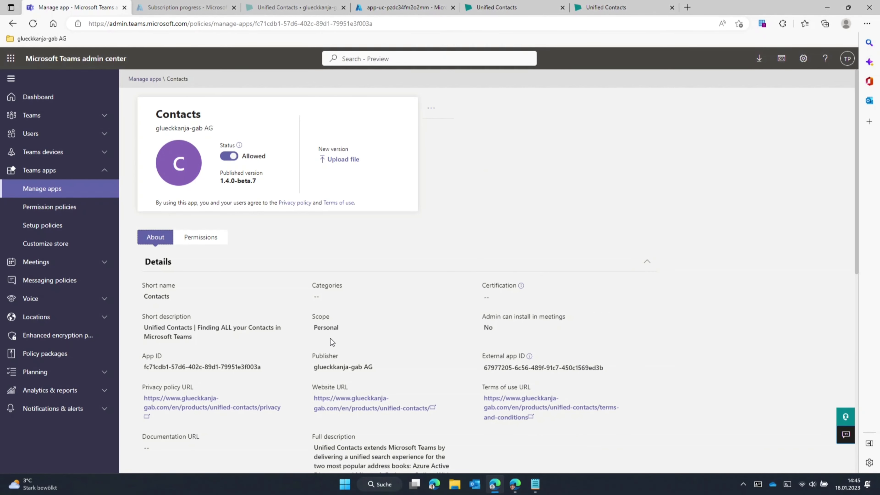
pyautogui.click(58, 226)
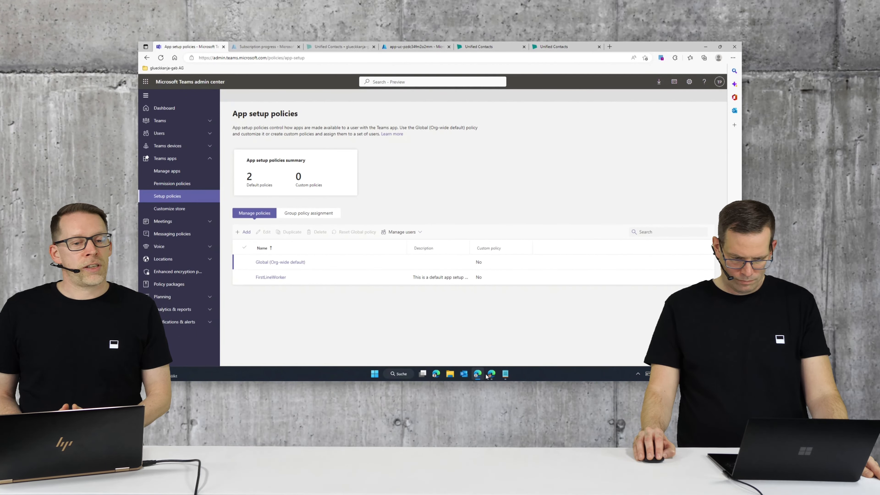
# Step: Switch to Microsoft Teams in the other browser window and search its app store for contact
pyautogui.moveTo(488, 375)
pyautogui.click(482, 340)
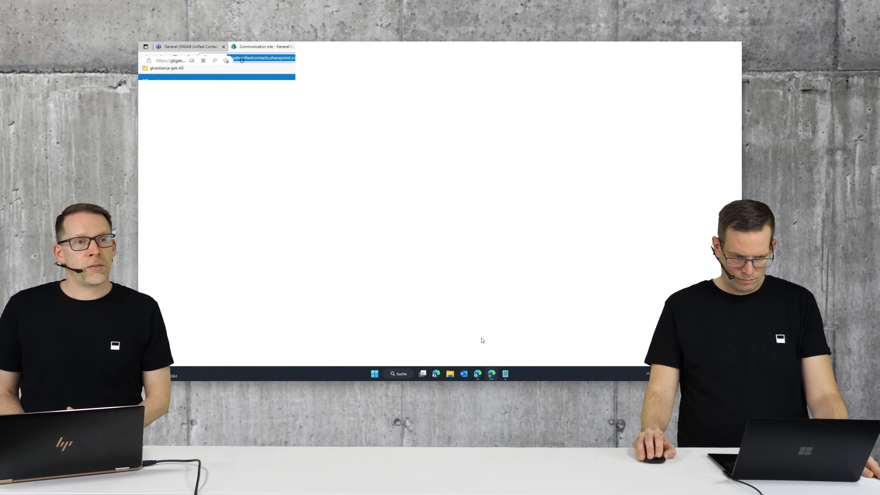
pyautogui.click(190, 46)
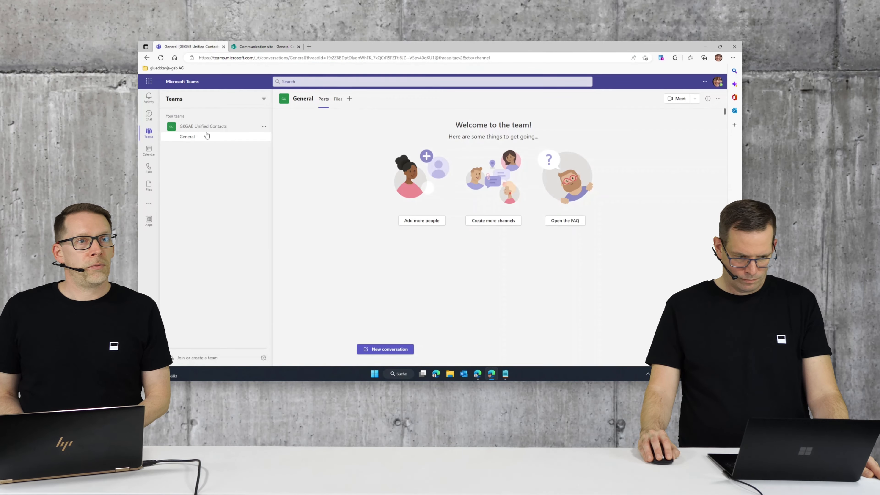
pyautogui.click(159, 221)
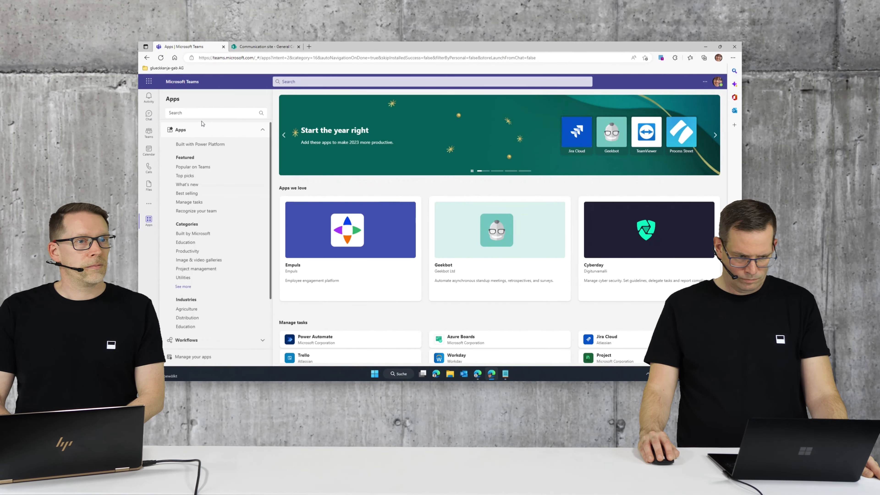
pyautogui.click(204, 113)
pyautogui.write('co')
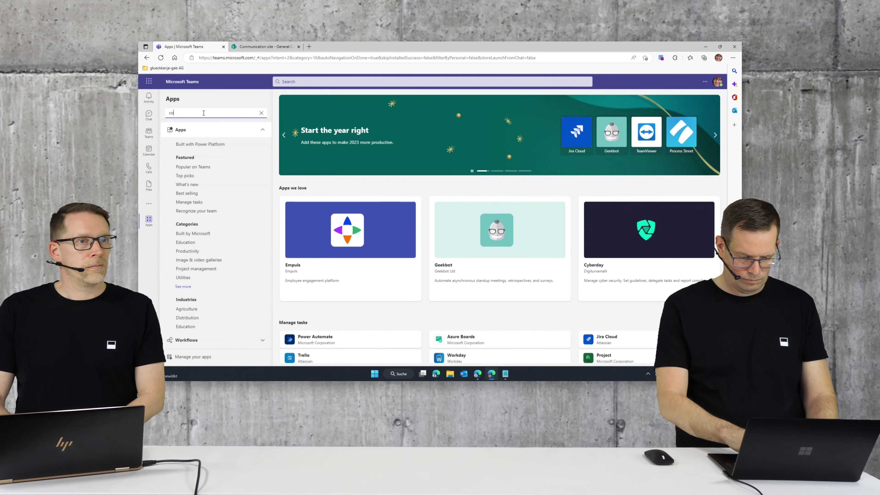
pyautogui.write('ntact')
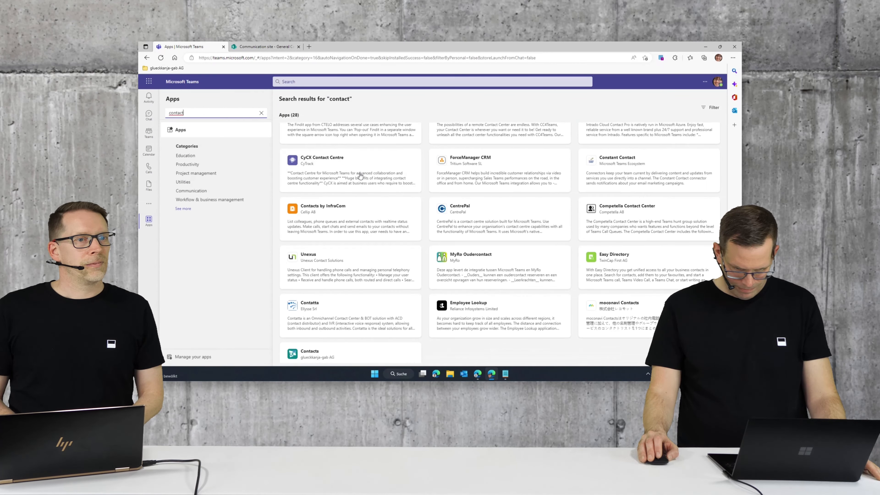
pyautogui.scroll(-2, 360, 175)
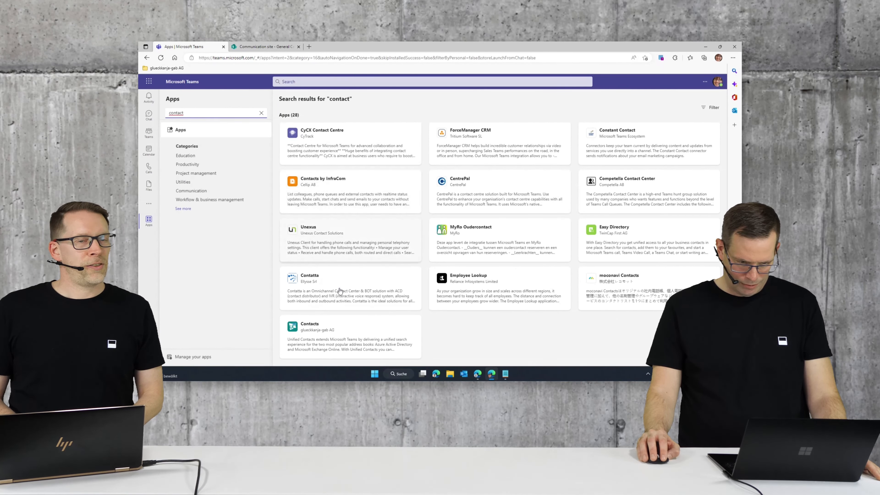
# Step: Add the Contacts app from glueckkanja-gab AG to Teams and use the options of its app bar entry
pyautogui.click(330, 324)
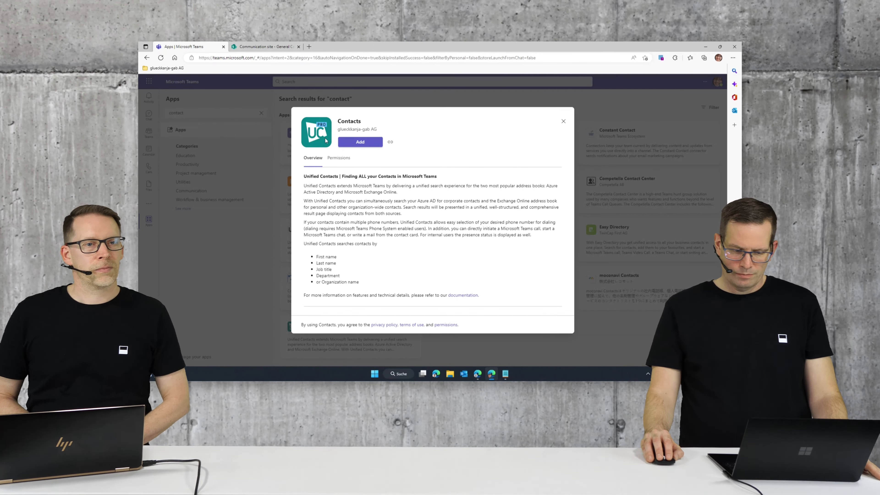
pyautogui.click(354, 146)
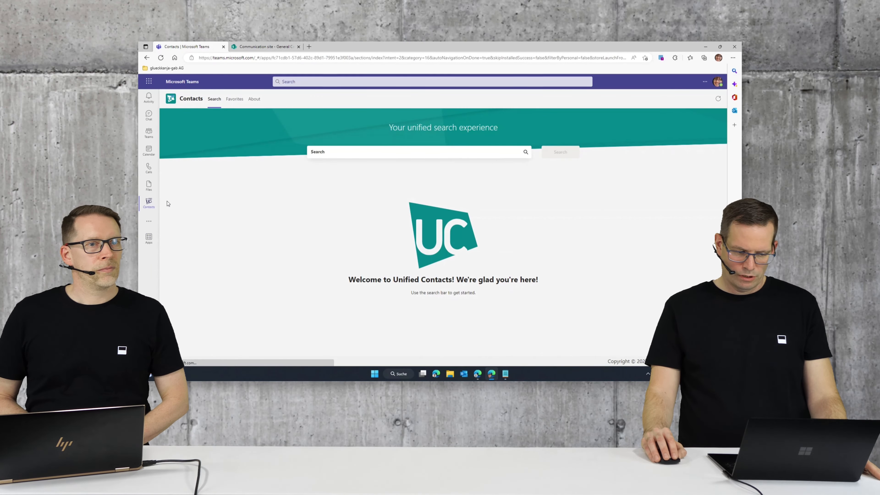
pyautogui.rightClick(150, 205)
pyautogui.click(168, 205)
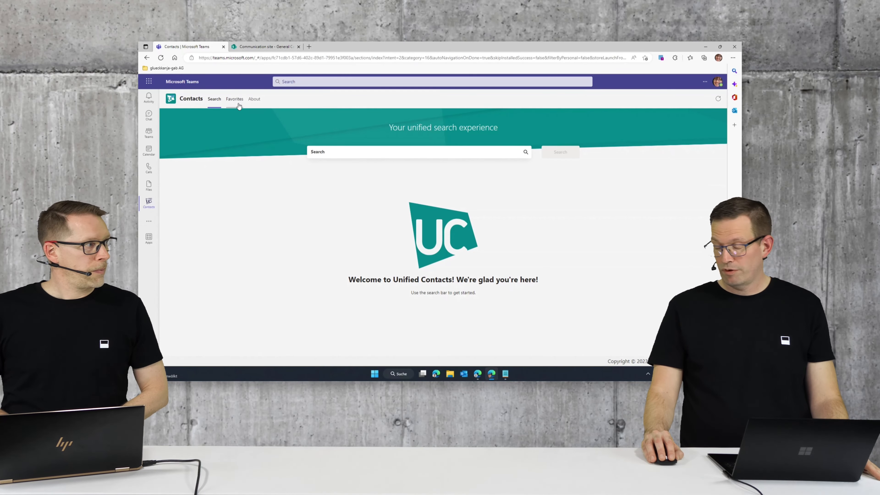
# Step: Search the Contacts app for di and highlight the Director job title on the Manufacturing contact's card
pyautogui.click(323, 153)
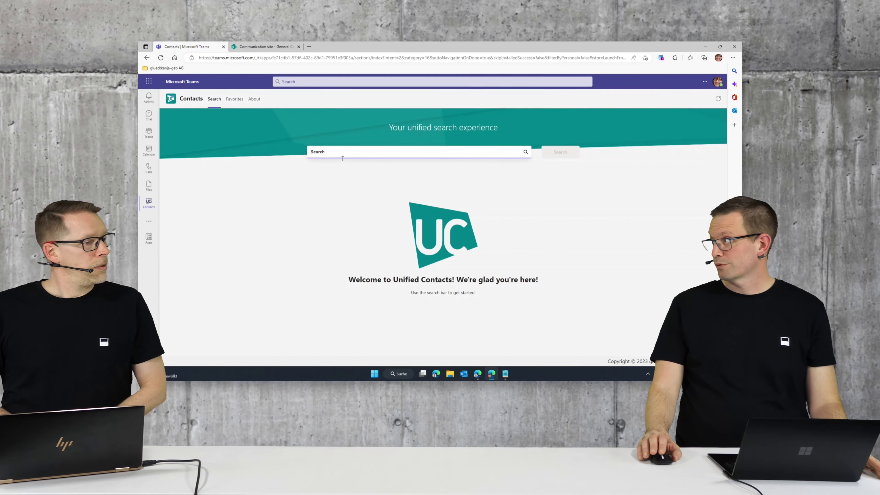
pyautogui.write('d')
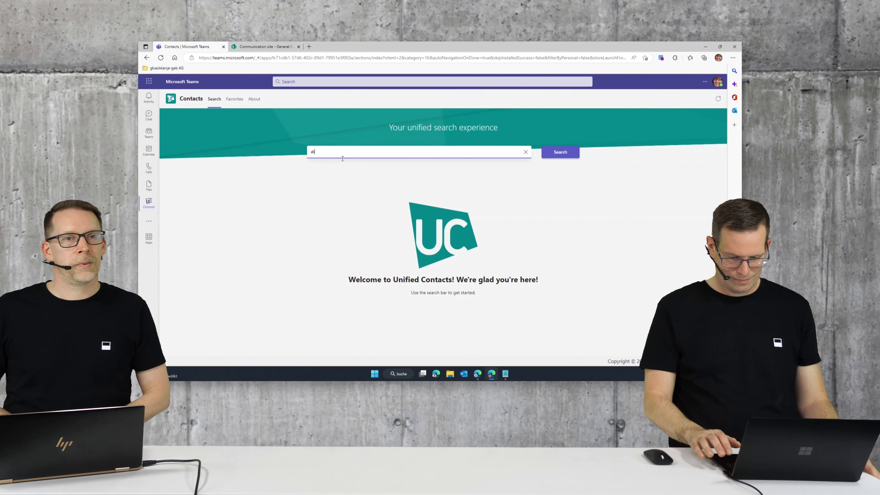
pyautogui.write('i')
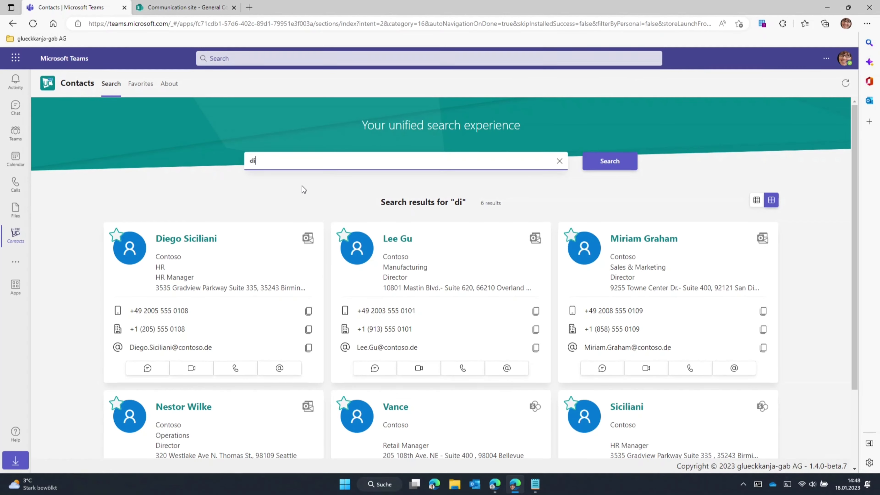
pyautogui.doubleClick(392, 278)
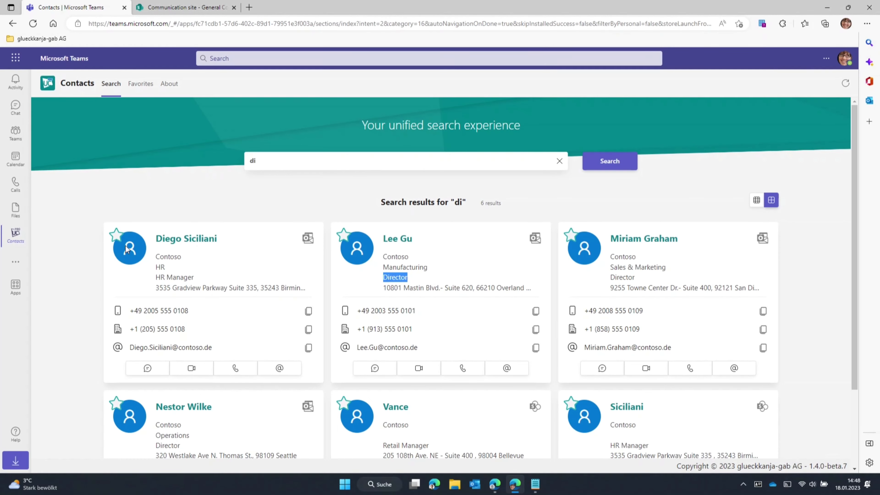
# Step: Mark the two Contoso HR Manager contacts in the search results as favorites and view the favorites list
pyautogui.click(119, 239)
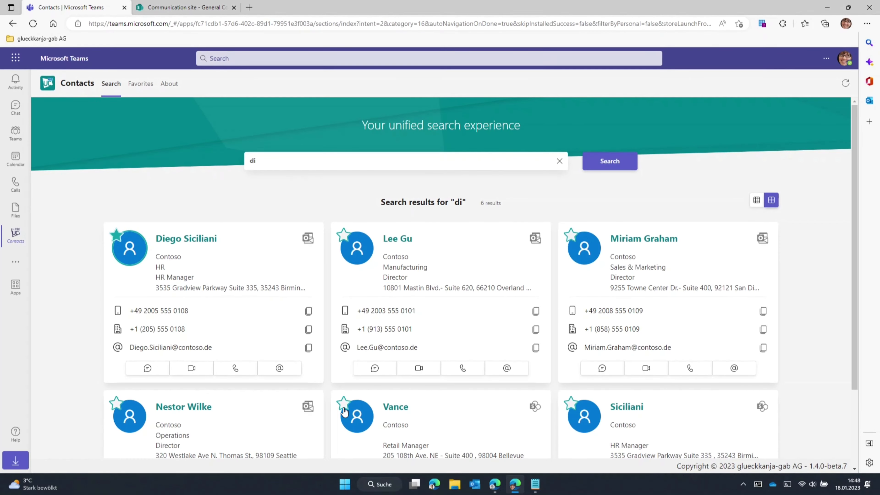
pyautogui.click(568, 409)
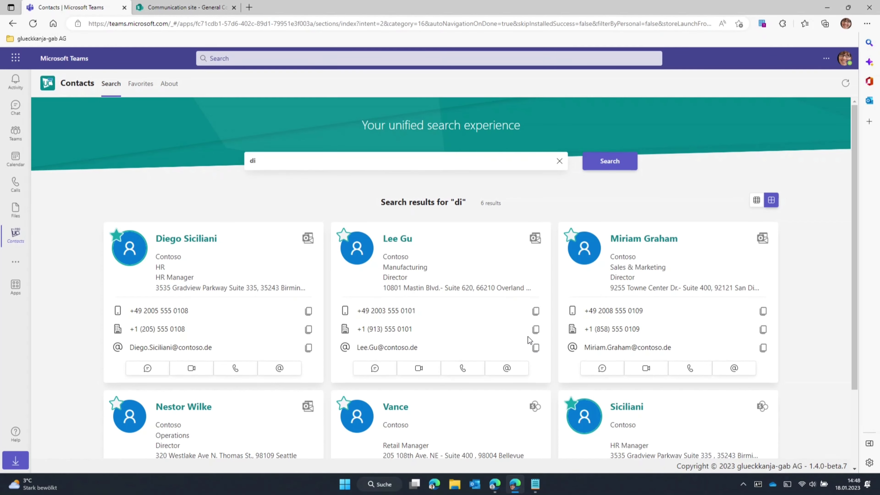
pyautogui.click(140, 83)
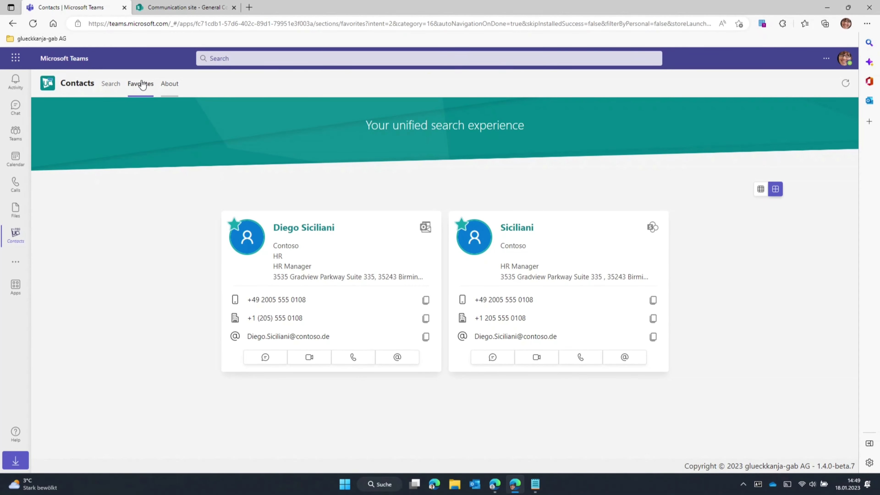
# Step: Return to the contact search and look up the Marketing Manager by first name
pyautogui.click(111, 84)
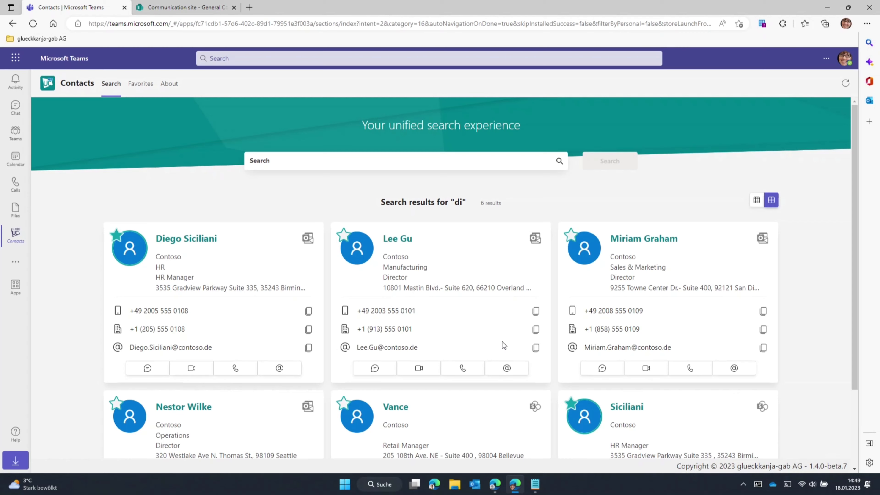
pyautogui.click(301, 162)
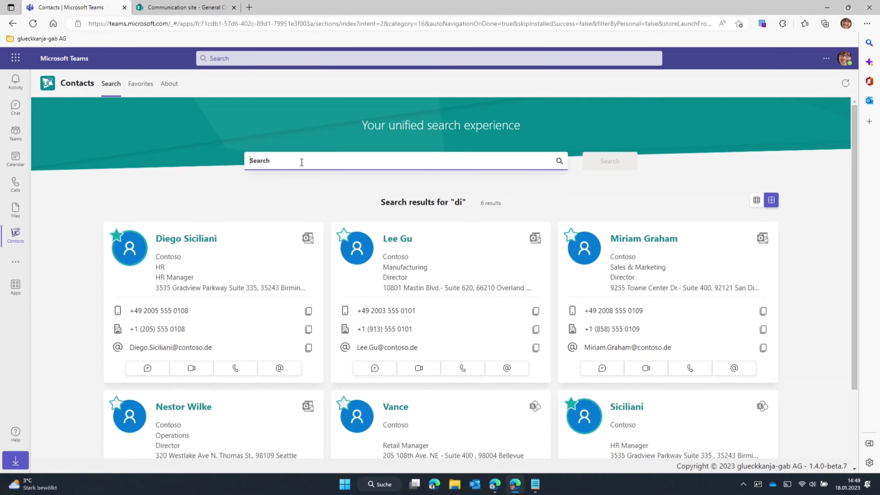
pyautogui.write('alex')
pyautogui.press('Return')
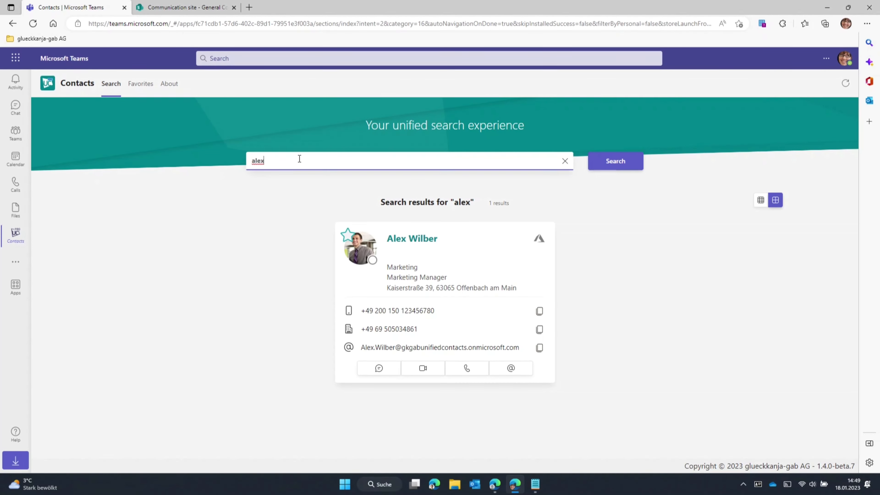
# Step: Search the contacts for di again and switch the results to the compact card view
pyautogui.doubleClick(299, 159)
pyautogui.write('di')
pyautogui.press('Return')
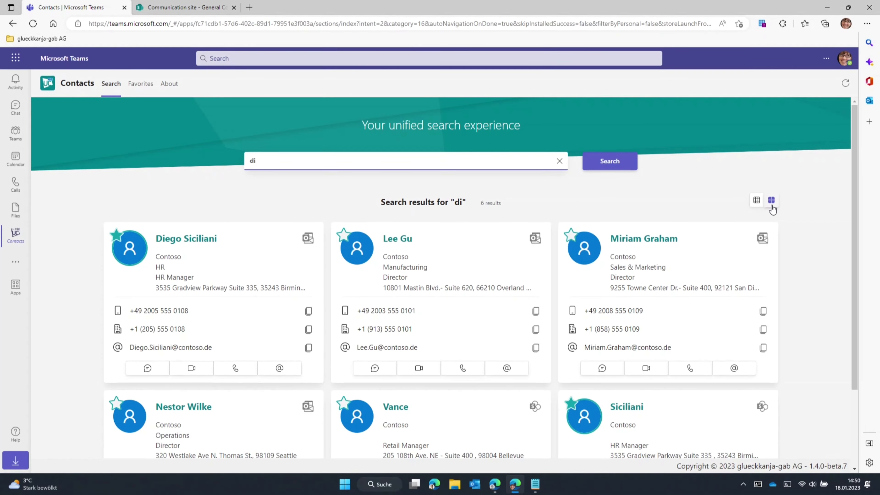
pyautogui.click(757, 203)
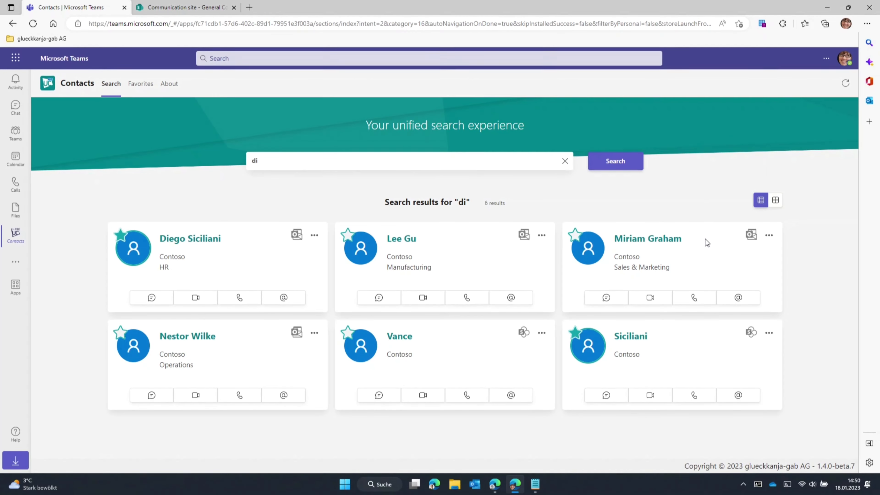
# Step: Check the call number choices and the full contact details of the Sales & Marketing contact, closing both
pyautogui.click(703, 304)
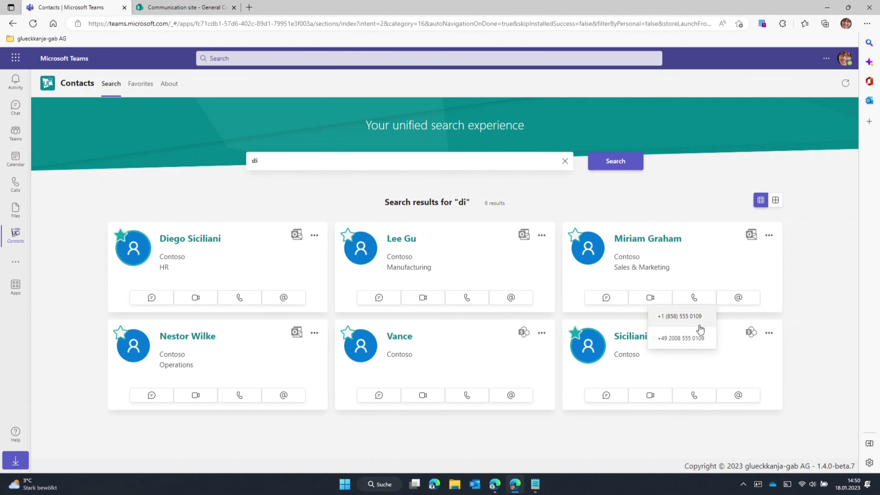
pyautogui.click(689, 206)
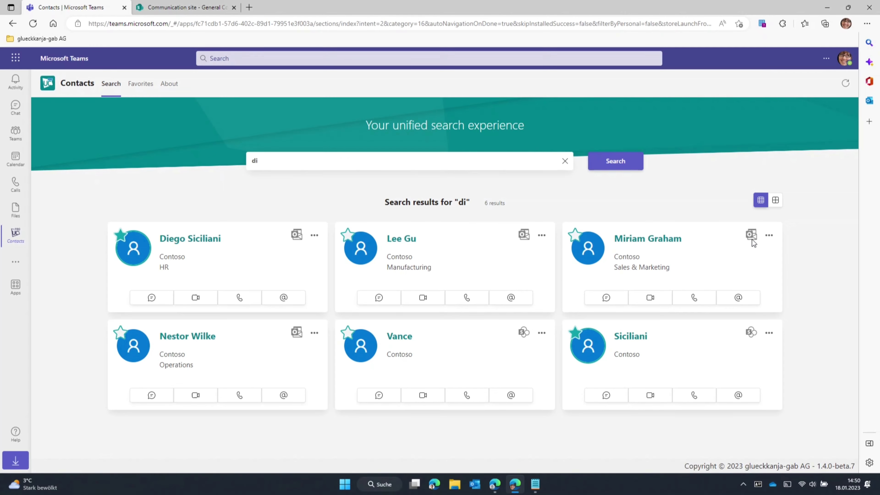
pyautogui.click(768, 237)
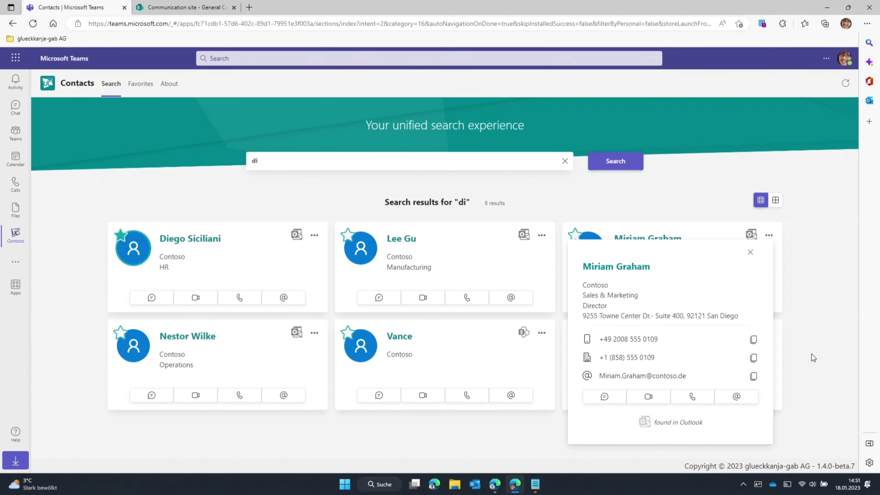
pyautogui.click(749, 253)
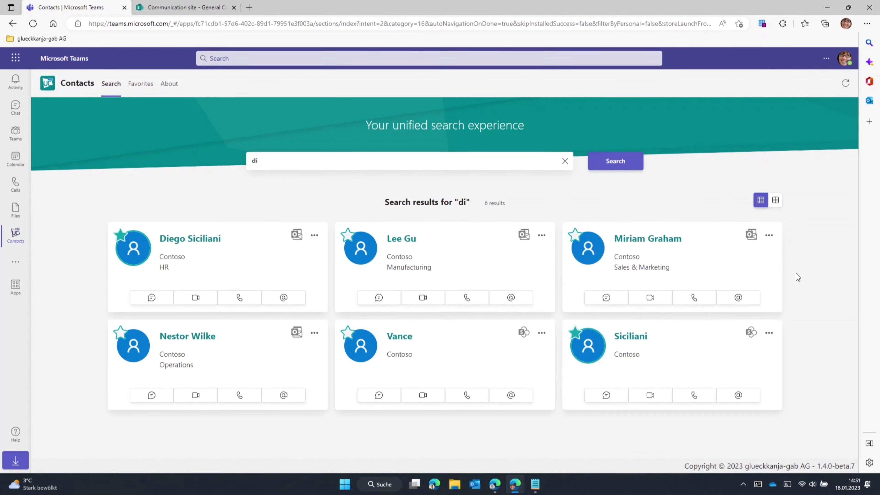